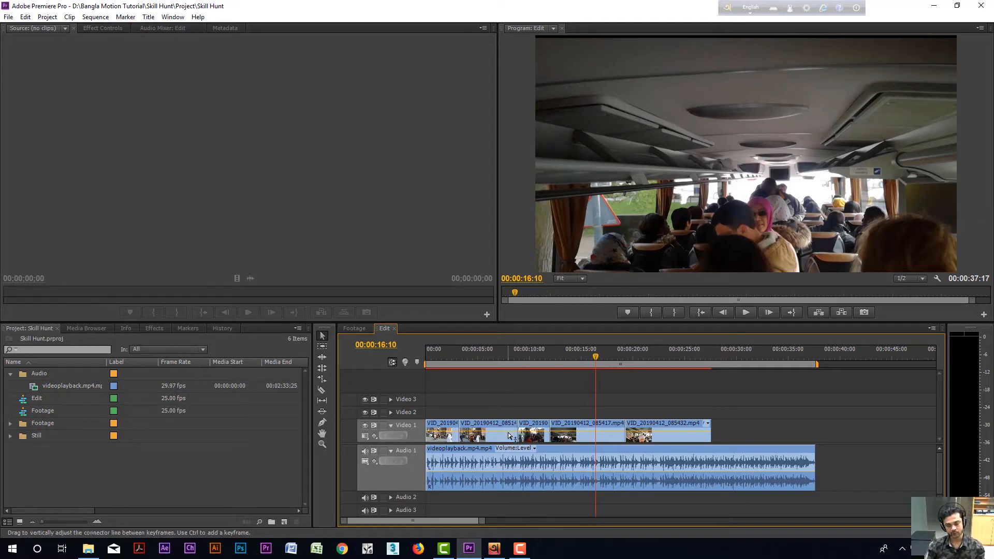
- Show the effect controls of the last video clip, VID_20190412_085432.mp4, and position the playhead at 00:00:22:14
left_click(679, 358)
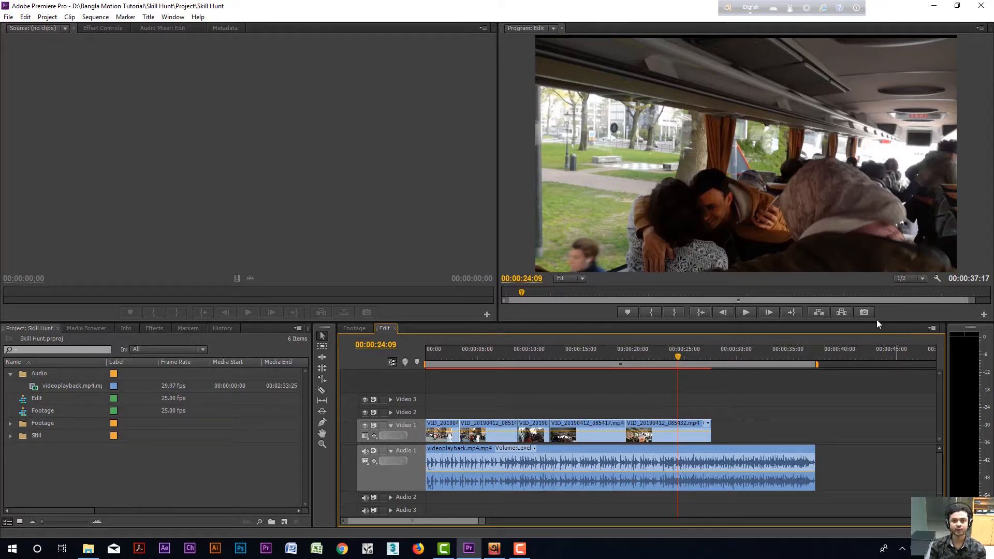
left_click(106, 28)
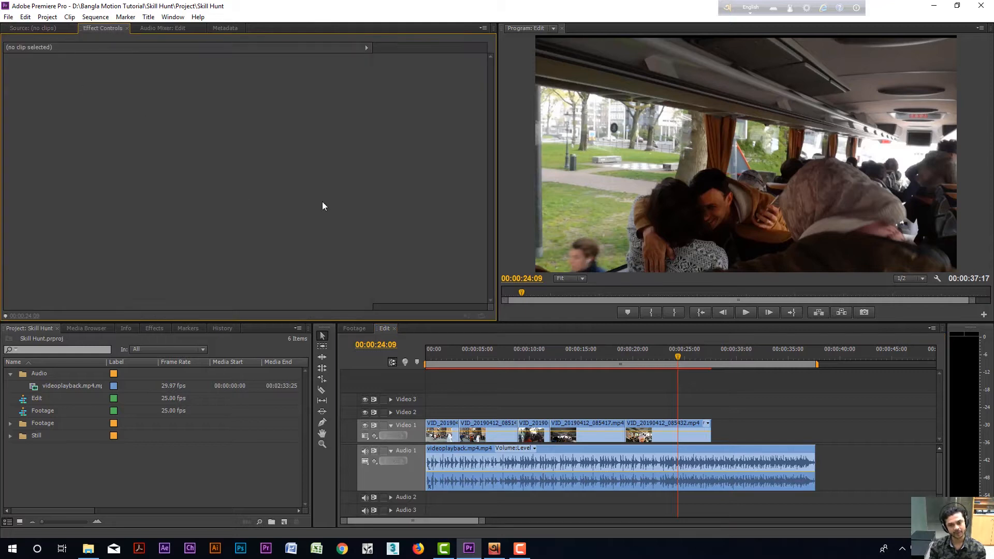
left_click(664, 437)
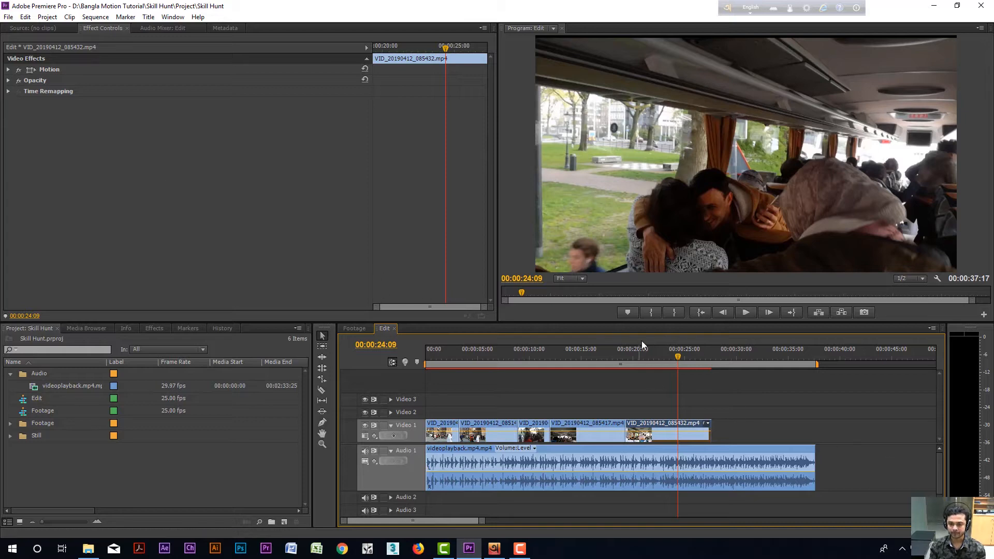
left_click(659, 361)
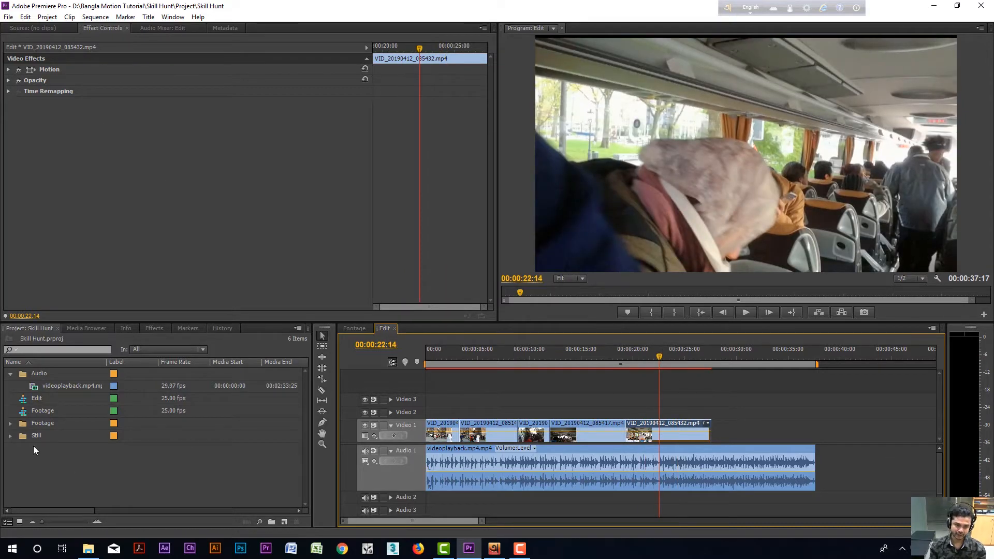
- Collapse the Audio bin and expand the Still bin in the project
left_click(10, 374)
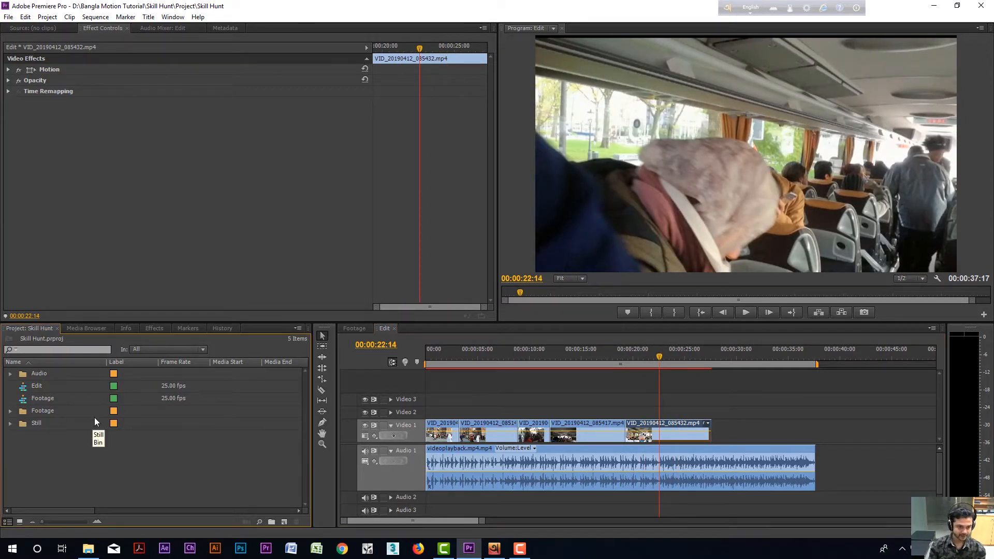
left_click(11, 424)
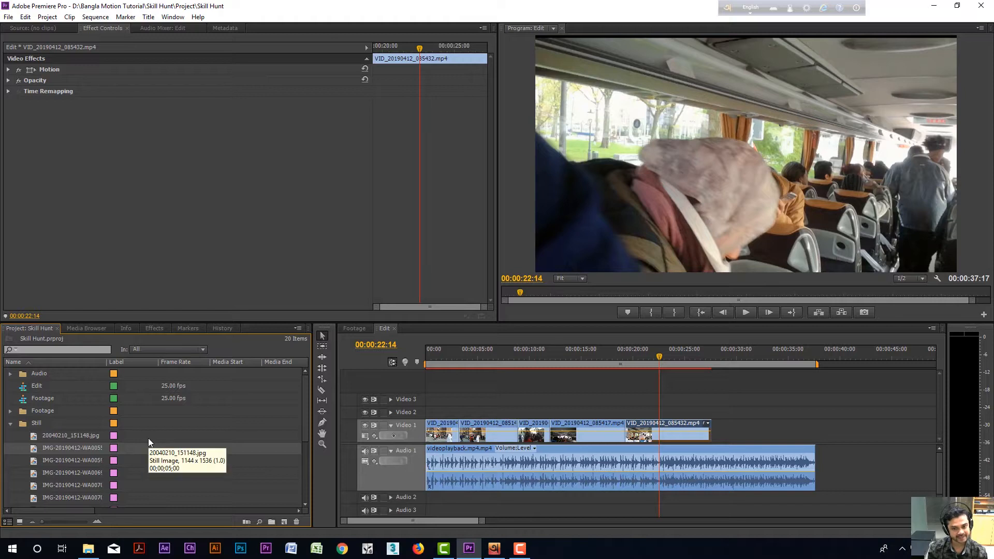
- Play the Edit sequence briefly from its start, and again from near the end of the last video clip
scroll(743, 408, "down", 3)
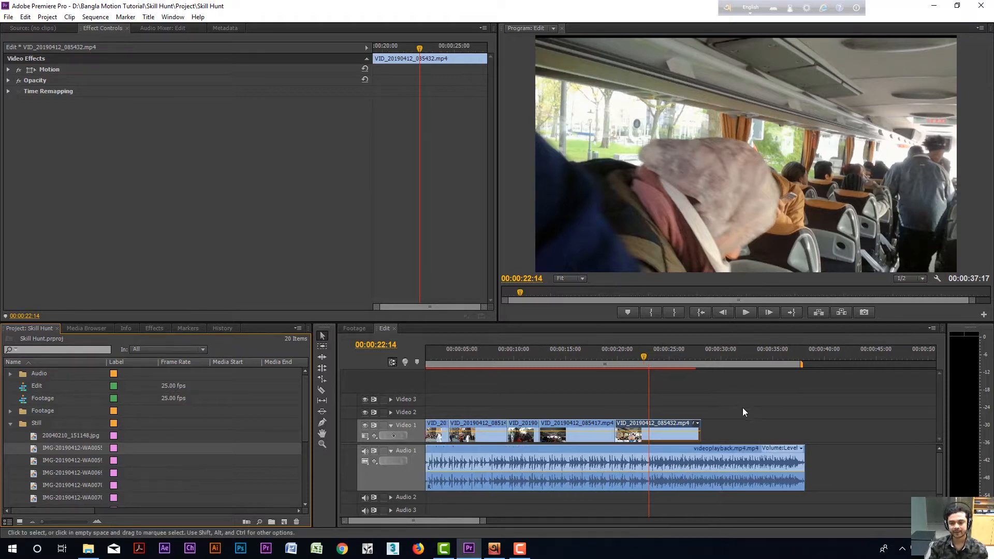
scroll(743, 422, "down", 1)
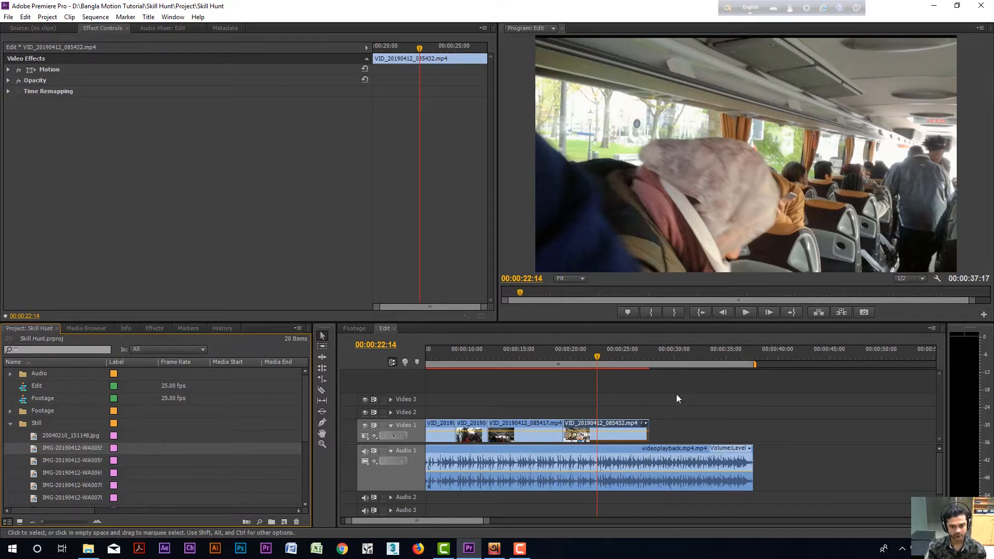
scroll(607, 412, "up", 3)
key("minus")
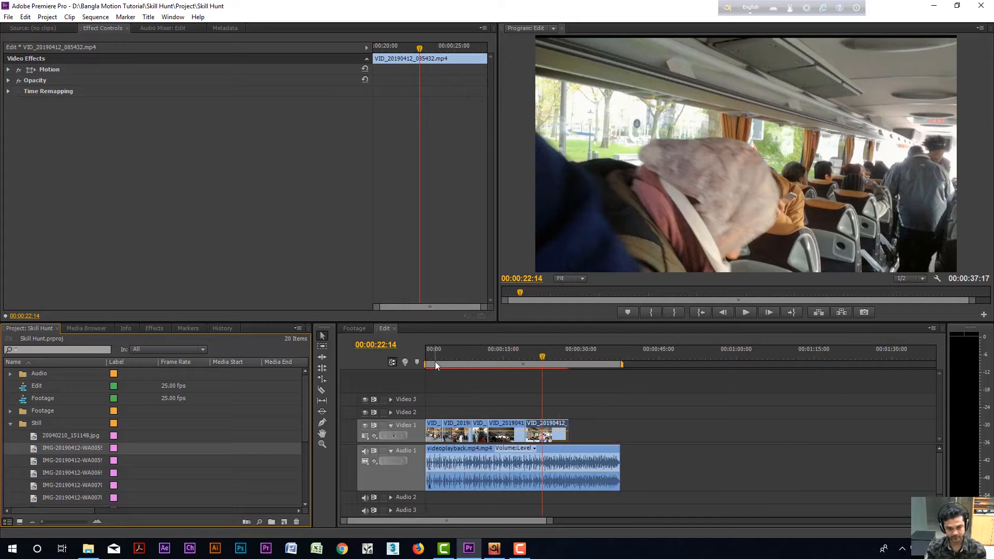
key("Home")
key("space")
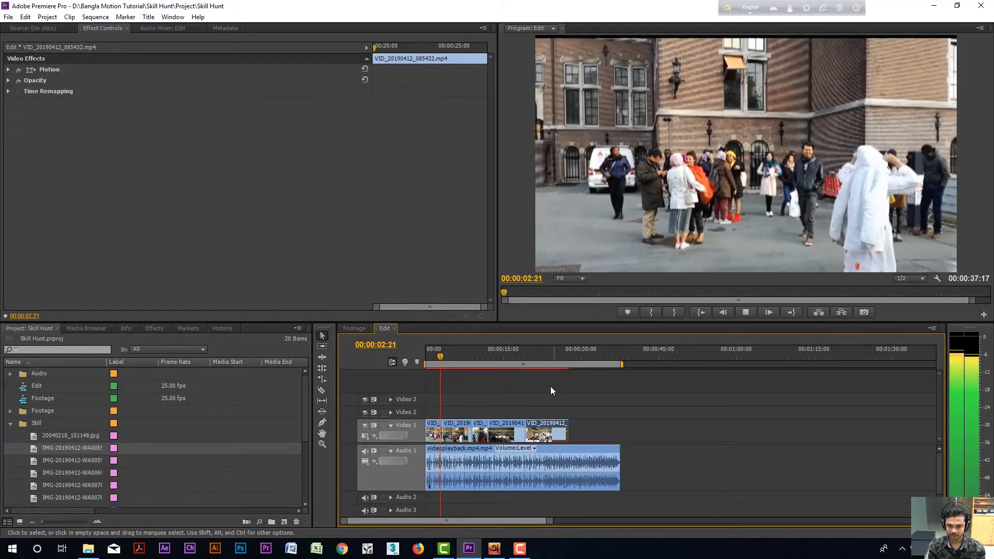
key("space")
left_click(553, 357)
key("space")
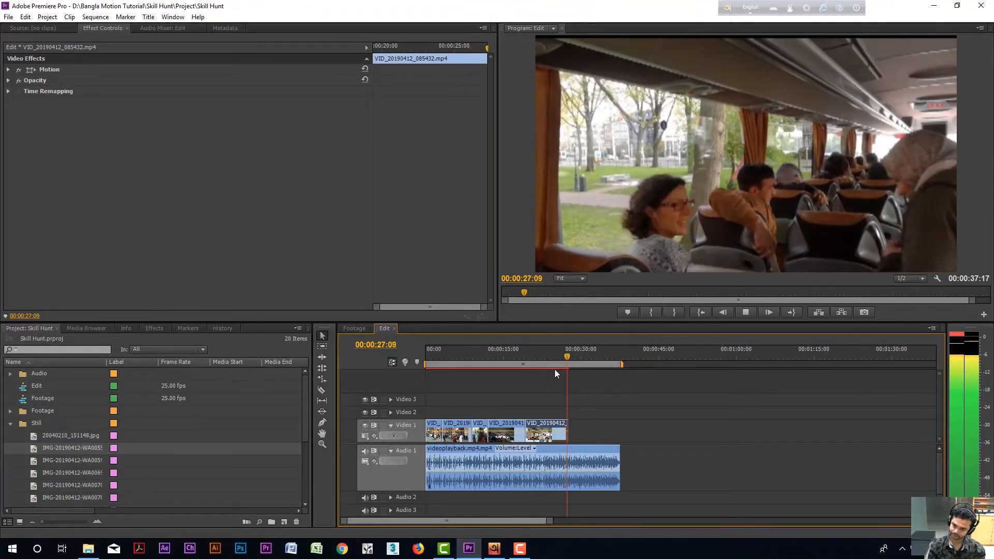
key("space")
- Place the still IMG-20190412-WA0055.jpg on Video 1 directly after the last video clip
key("equal")
key("equal")
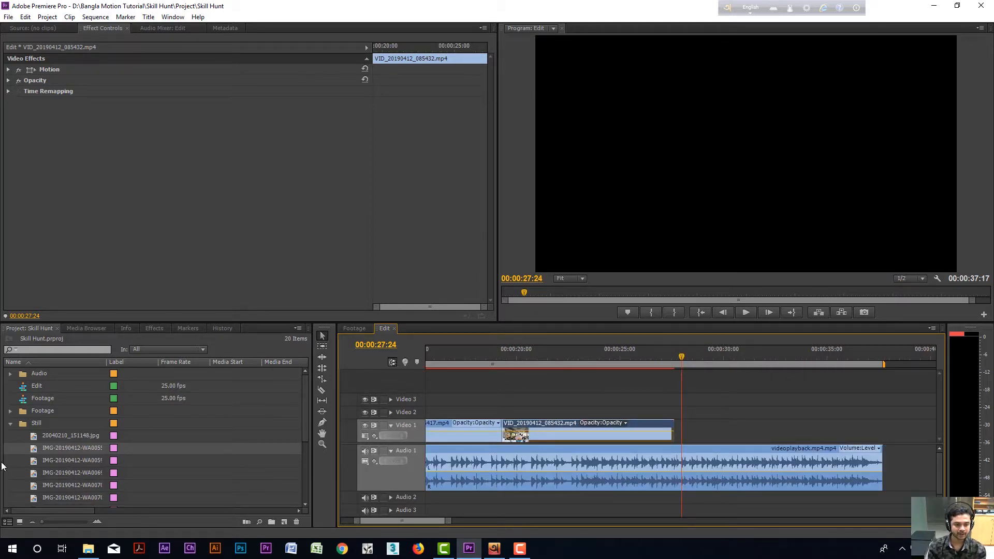
left_click_drag(35, 449, 693, 439)
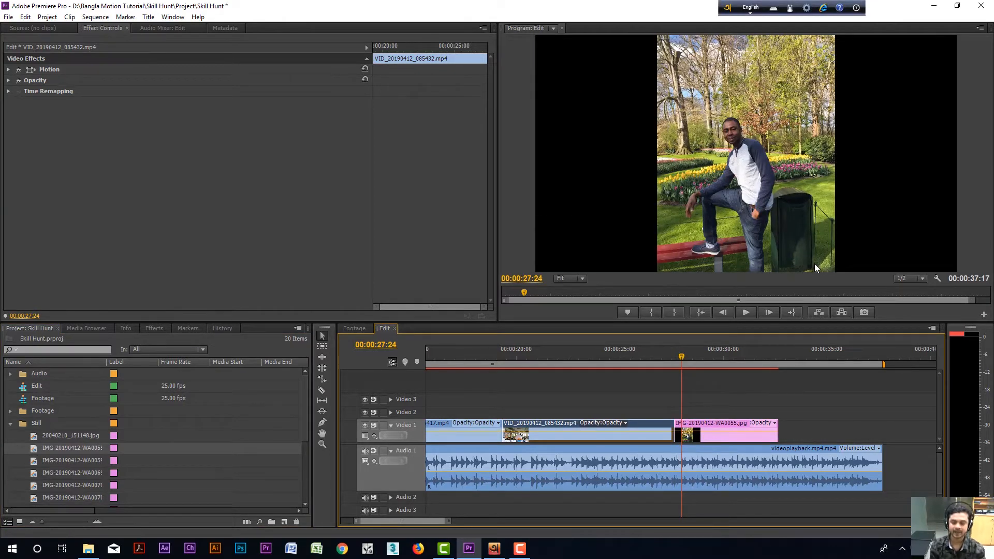
- Move the IMG-20190412-WA0055.jpg still straight up from Video 1 to Video 2, keeping its start time
key("=")
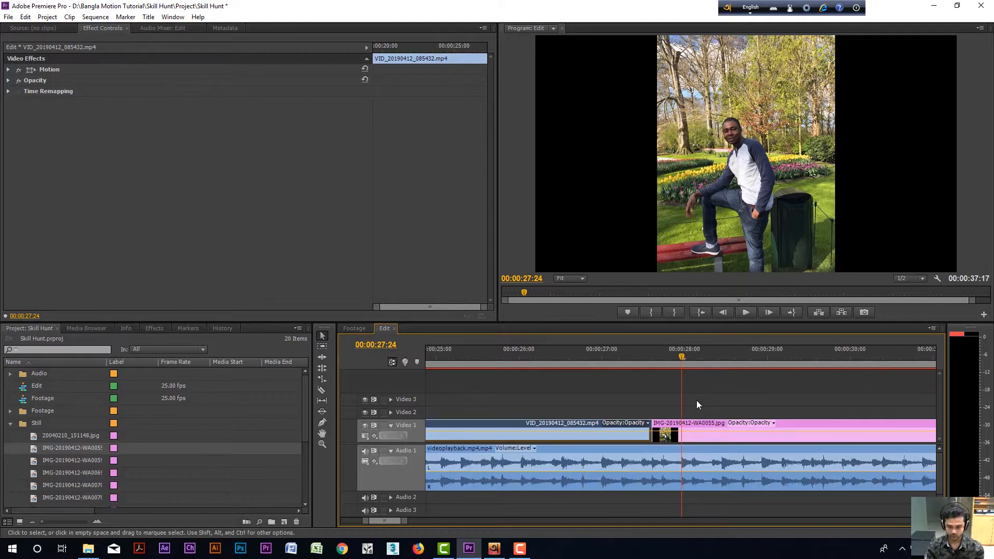
scroll(698, 400, "down", 1)
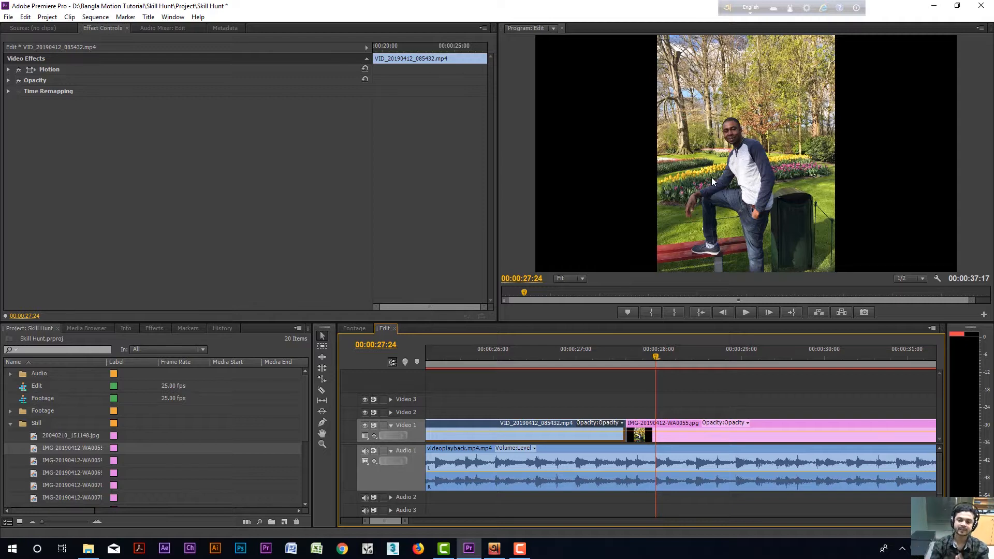
key("minus")
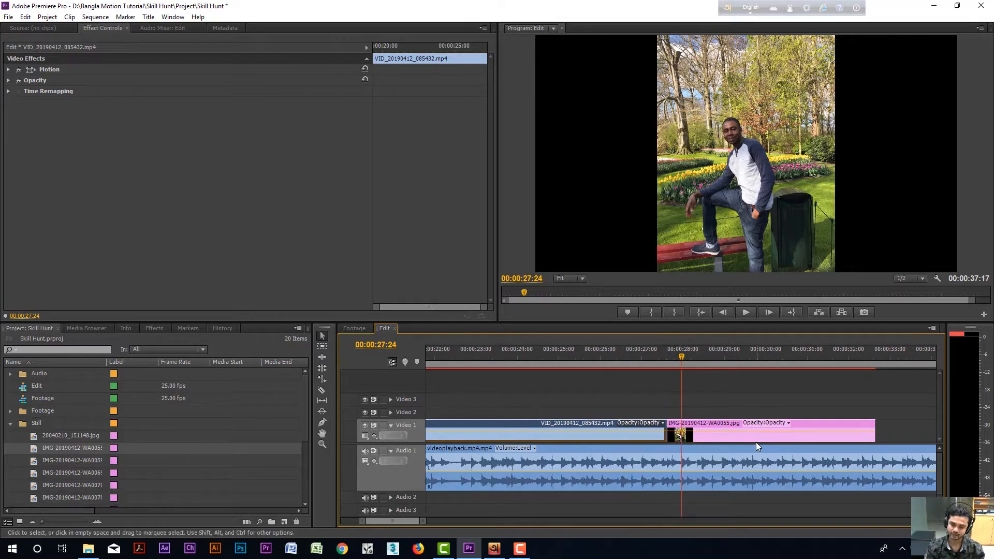
left_click(741, 439)
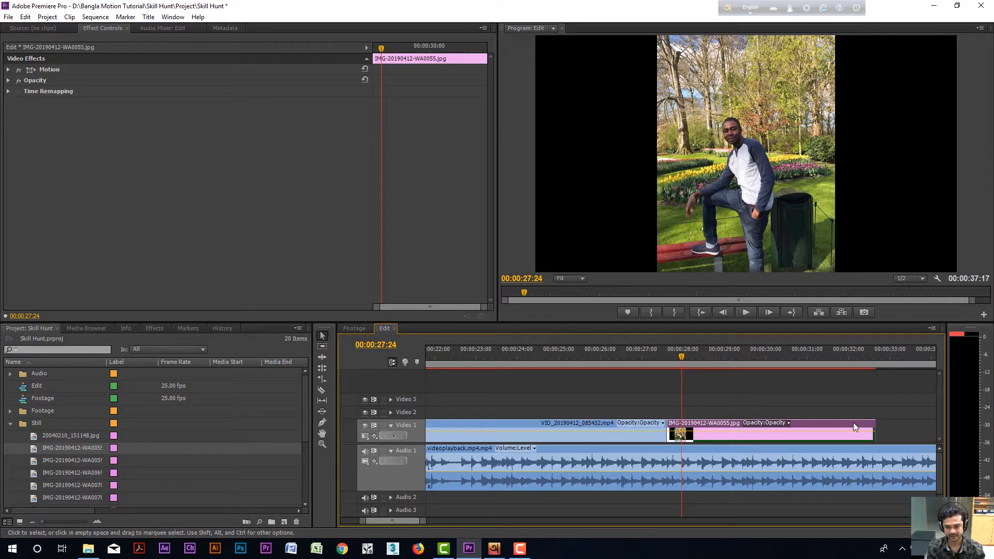
left_click_drag(831, 425, 739, 408)
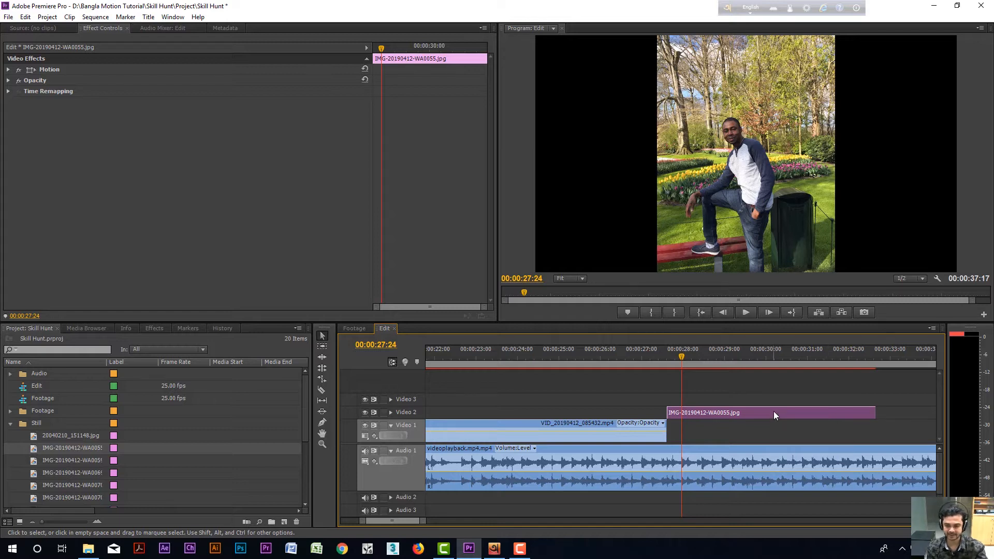
- Duplicate the IMG-20190412-WA0055.jpg still by pasting a copy onto Video 1 at 00:00:32:22
scroll(770, 420, "down", 3)
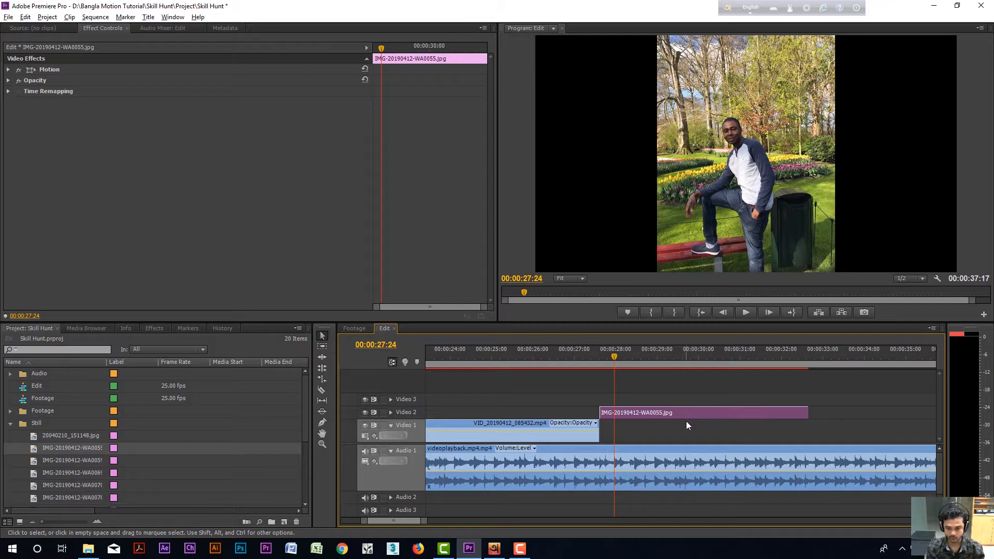
left_click_drag(680, 412, 747, 455)
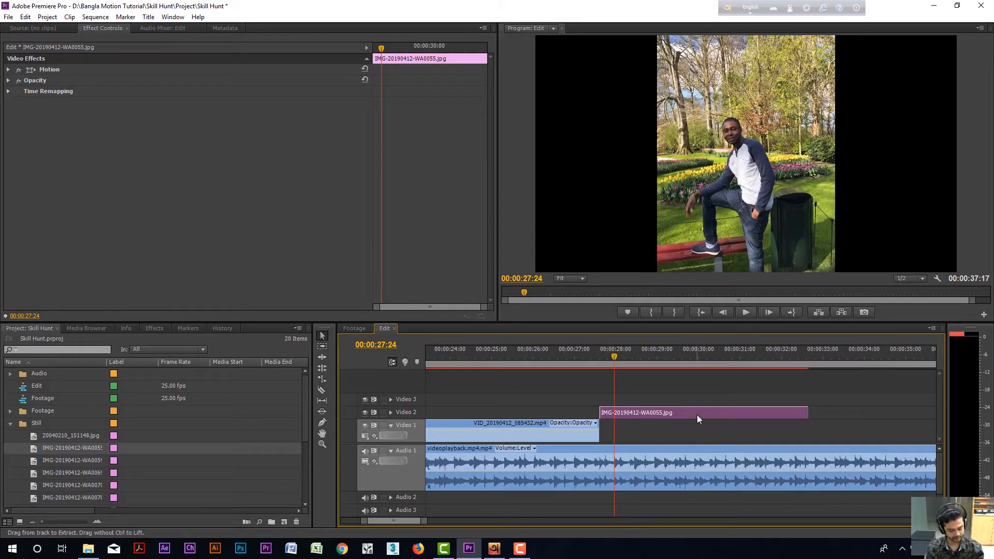
scroll(712, 409, "down", 2)
left_click(761, 359)
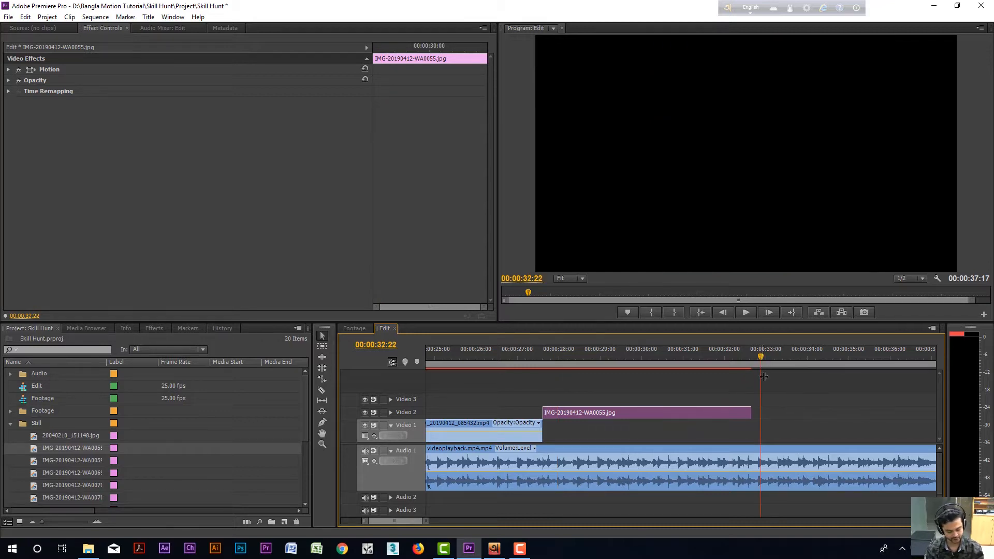
key("ctrl+v")
scroll(690, 437, "up", 5)
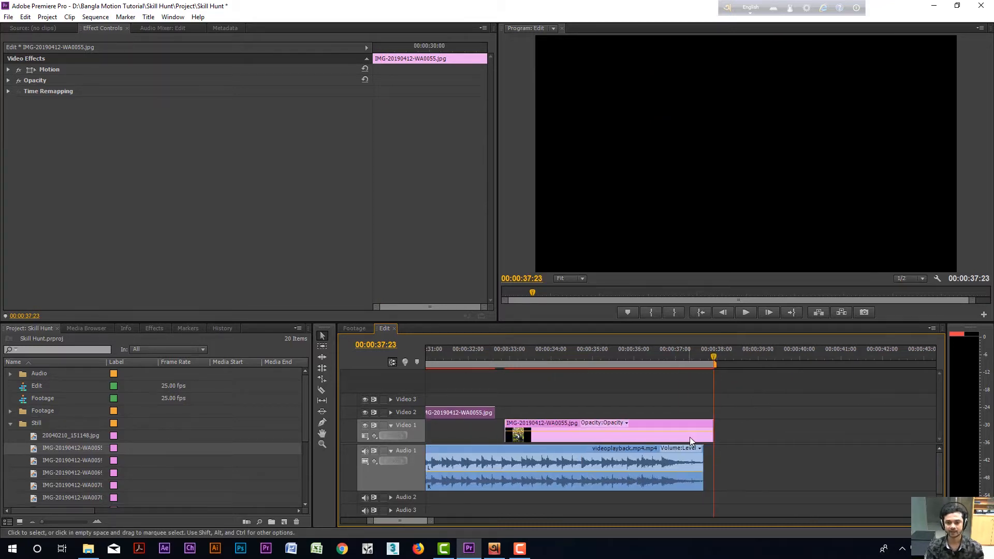
- Reposition the still's copy on Video 1 to start at about 31 seconds, partly overlapping the one on Video 2
left_click(700, 357)
scroll(663, 445, "up", 2)
left_click_drag(707, 436, 524, 402)
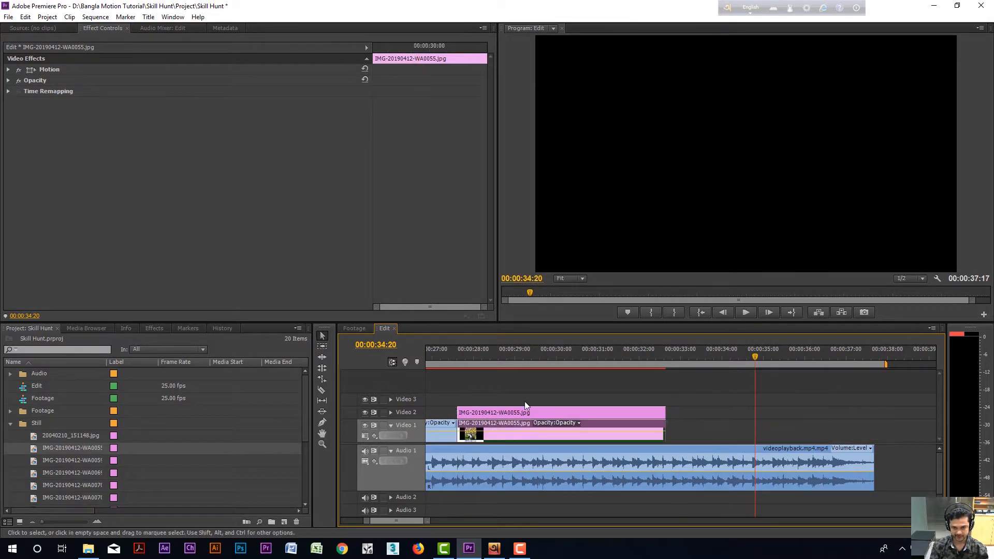
left_click(545, 357)
left_click_drag(592, 436, 736, 440)
- At 00:00:33:18, set the Motion scale of the still on Video 1 to 480 and its position to 1017, 336
left_click(711, 357)
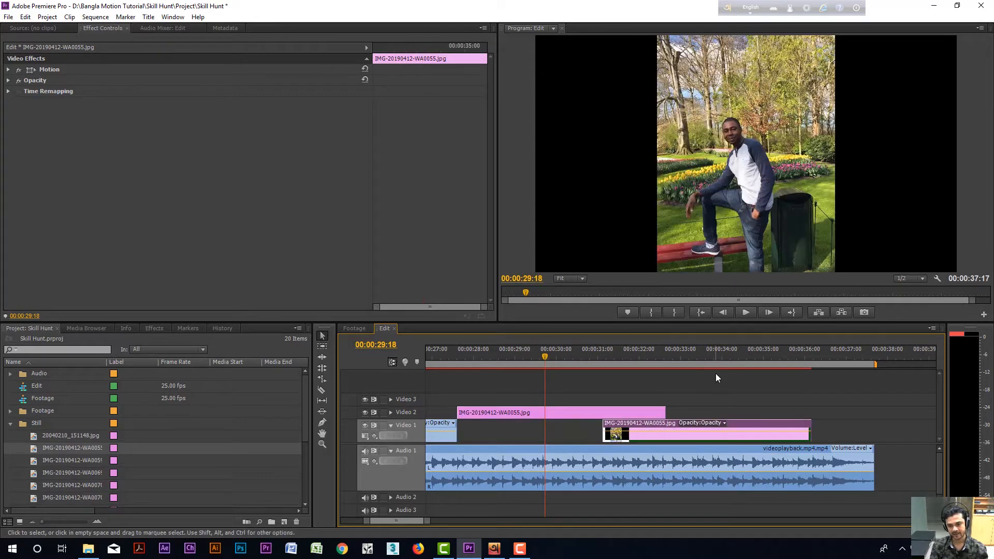
left_click(744, 148)
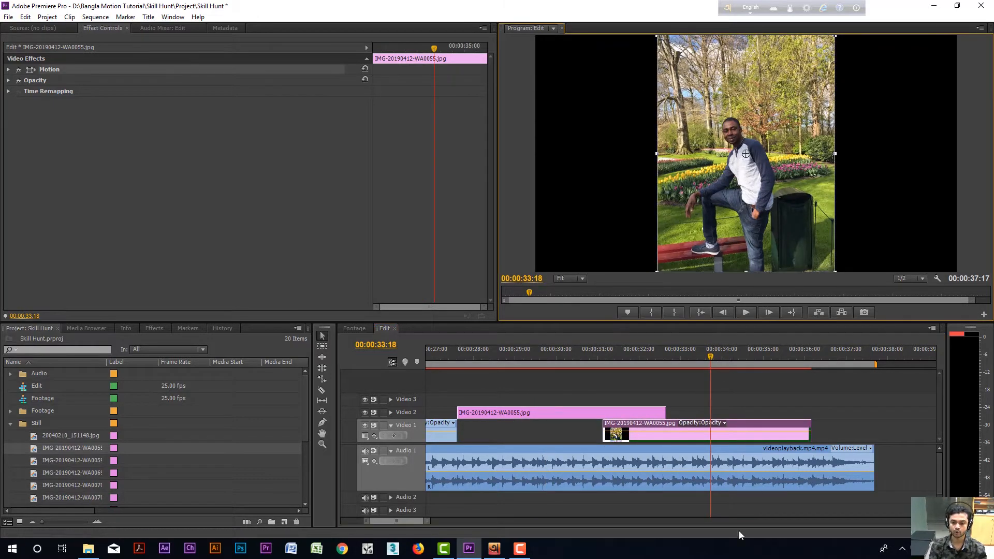
left_click(726, 391)
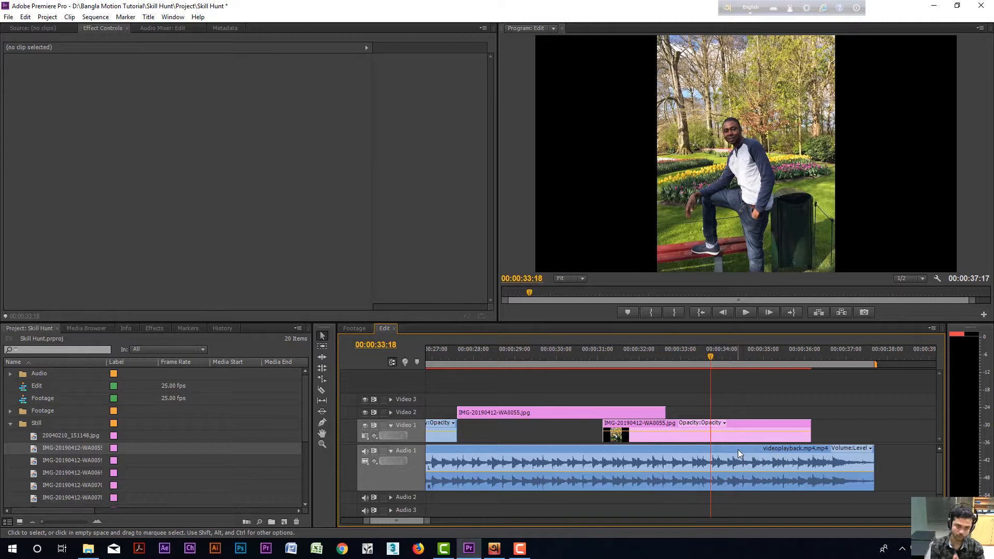
left_click(703, 439)
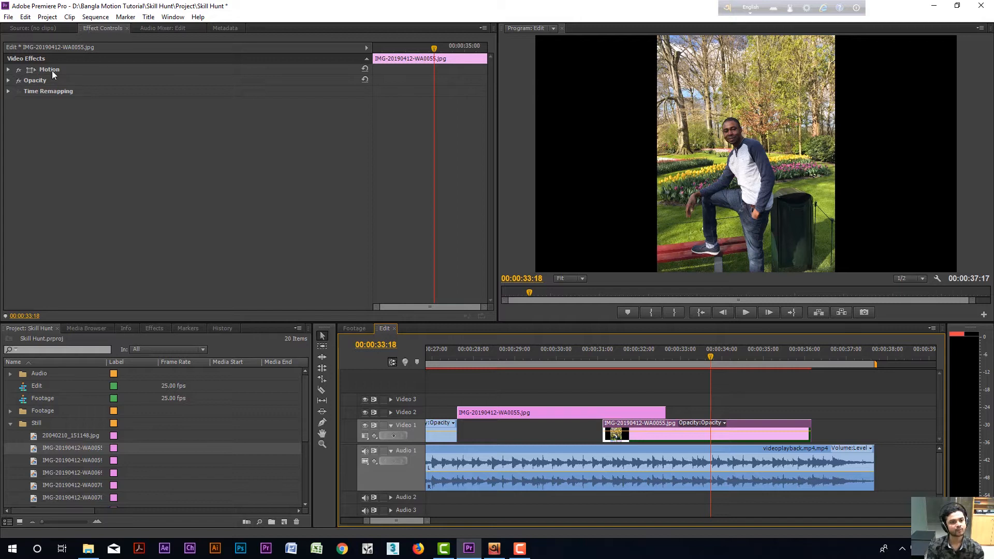
left_click(8, 71)
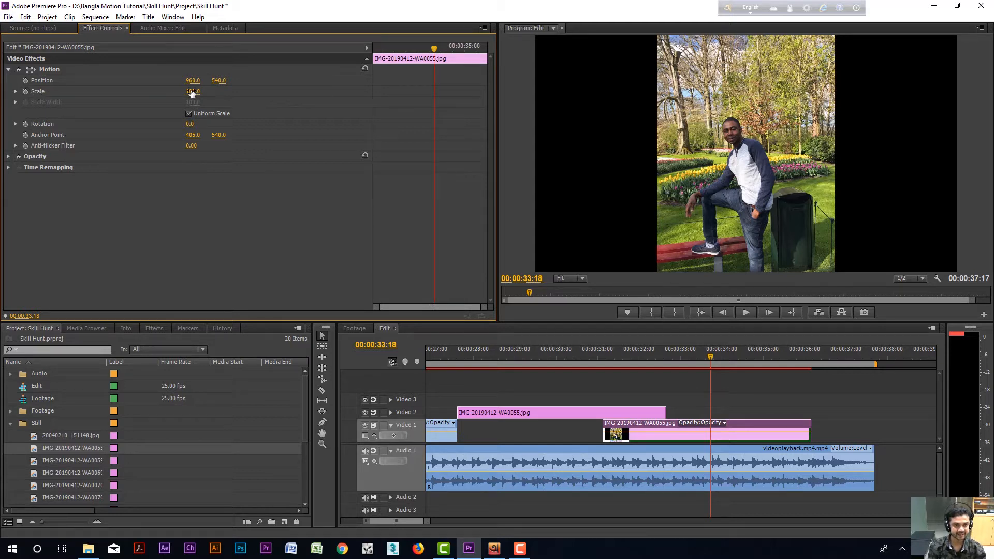
left_click_drag(192, 91, 389, 91)
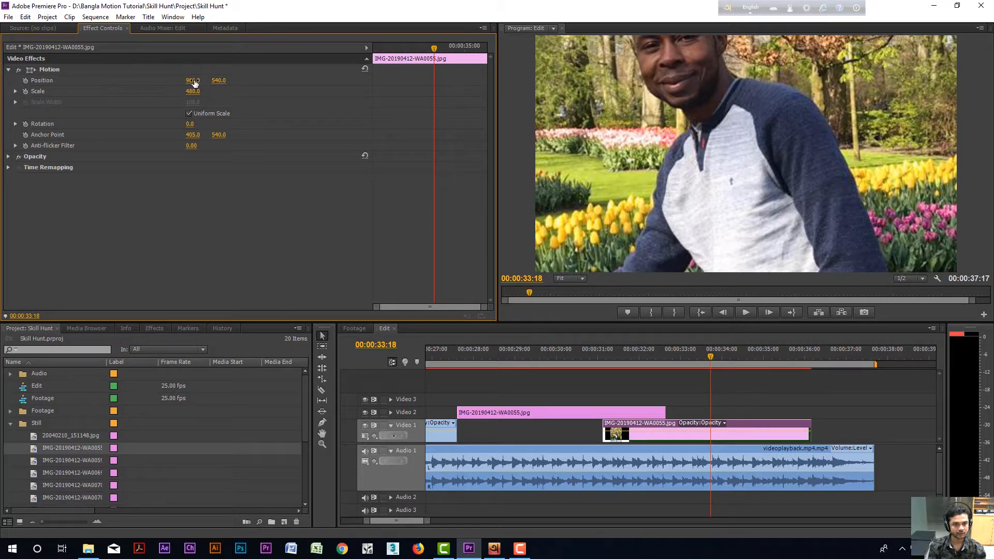
left_click_drag(193, 80, 217, 80)
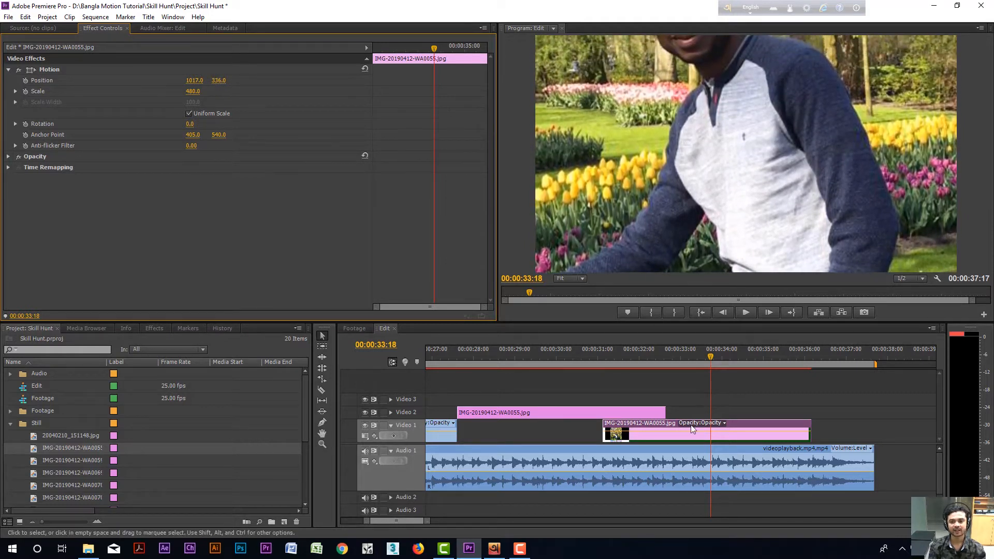
- Apply the Gaussian Blur video effect from the Blur & Sharpen group to the enlarged still on Video 1
left_click(743, 388)
left_click(743, 436)
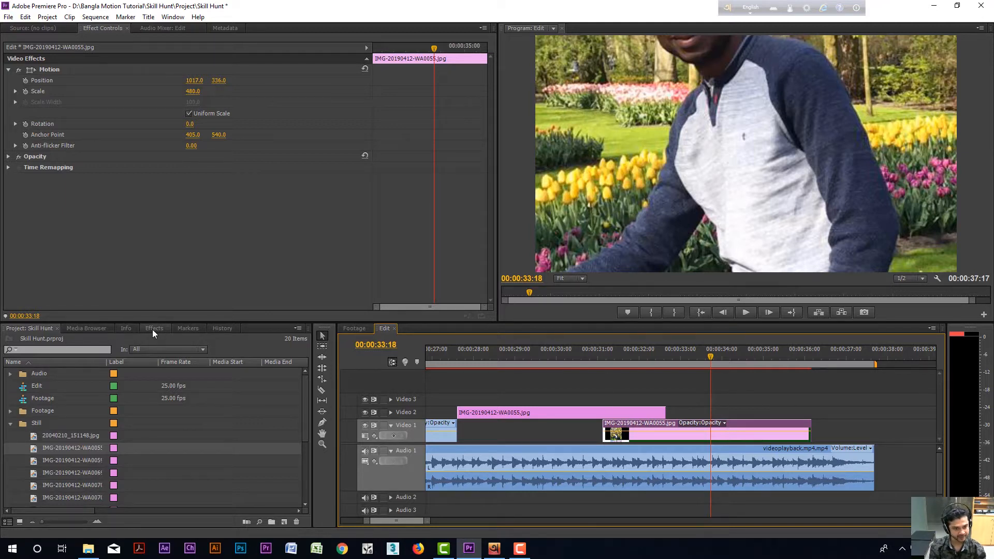
left_click(172, 17)
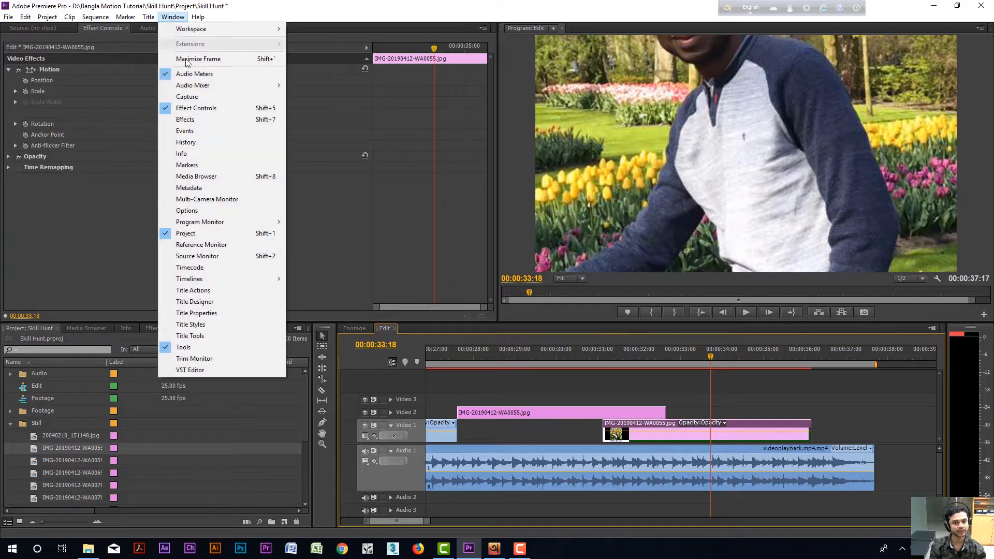
left_click(186, 122)
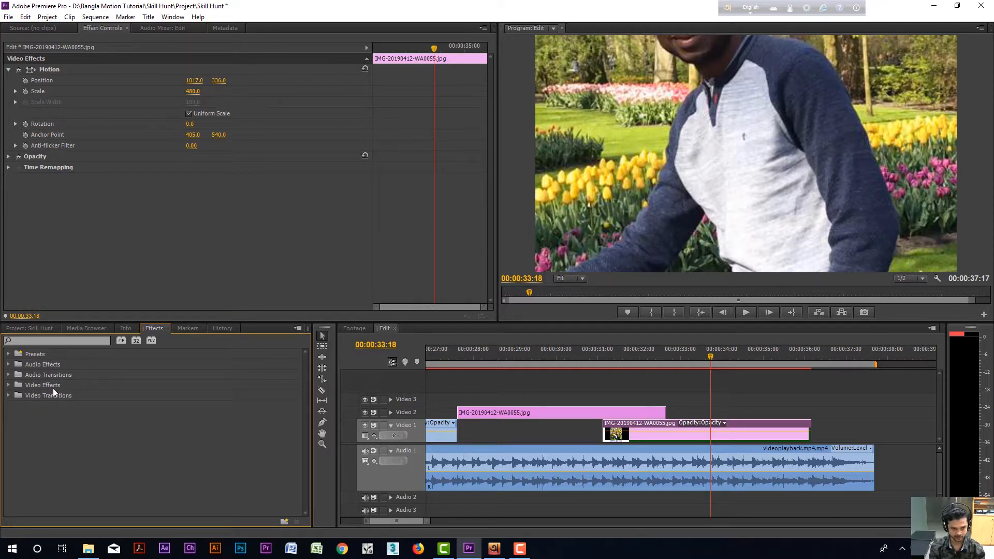
left_click(8, 385)
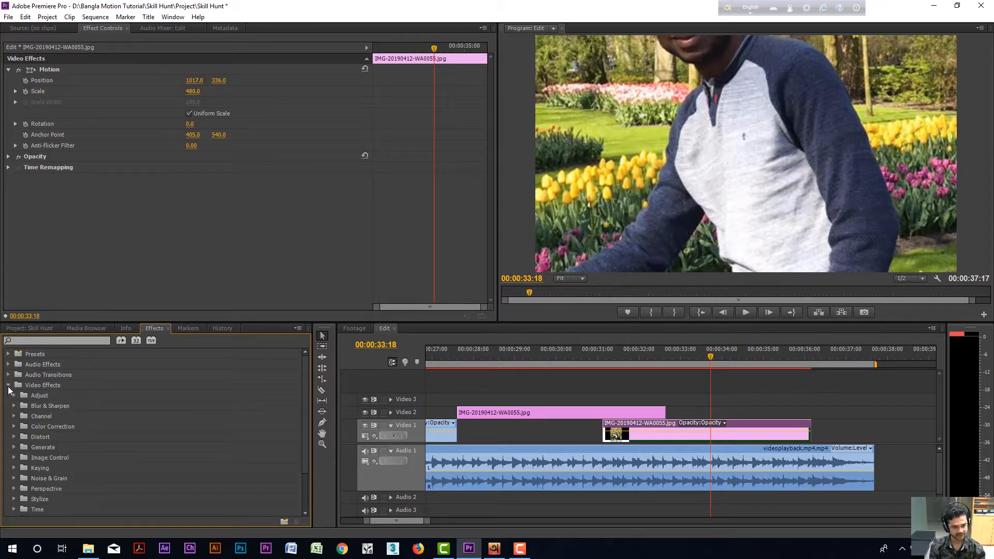
left_click(49, 408)
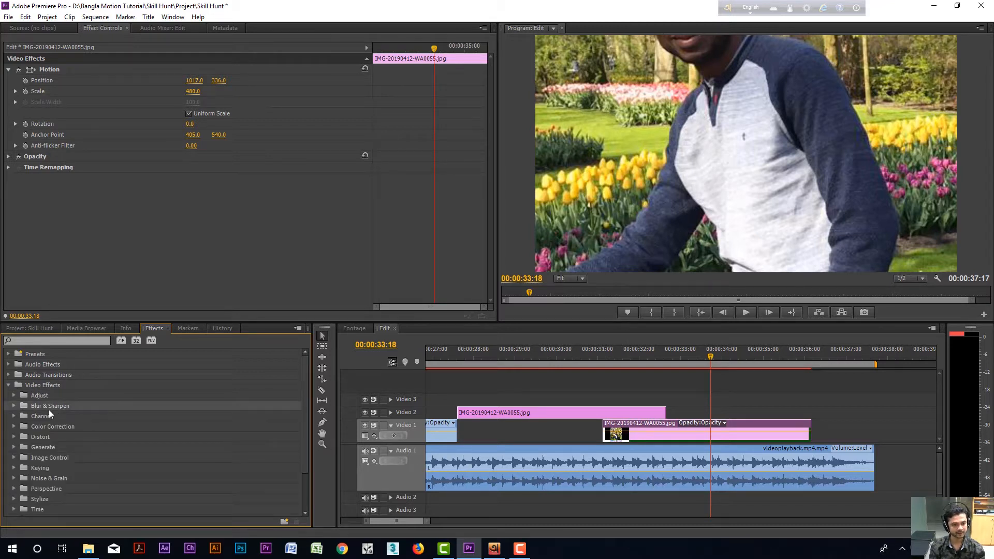
left_click(14, 406)
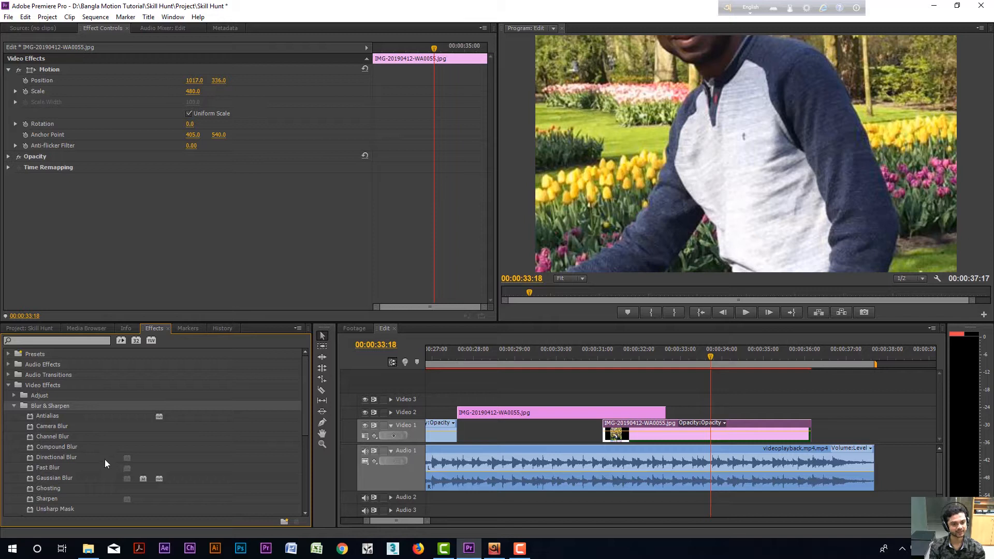
left_click(57, 479)
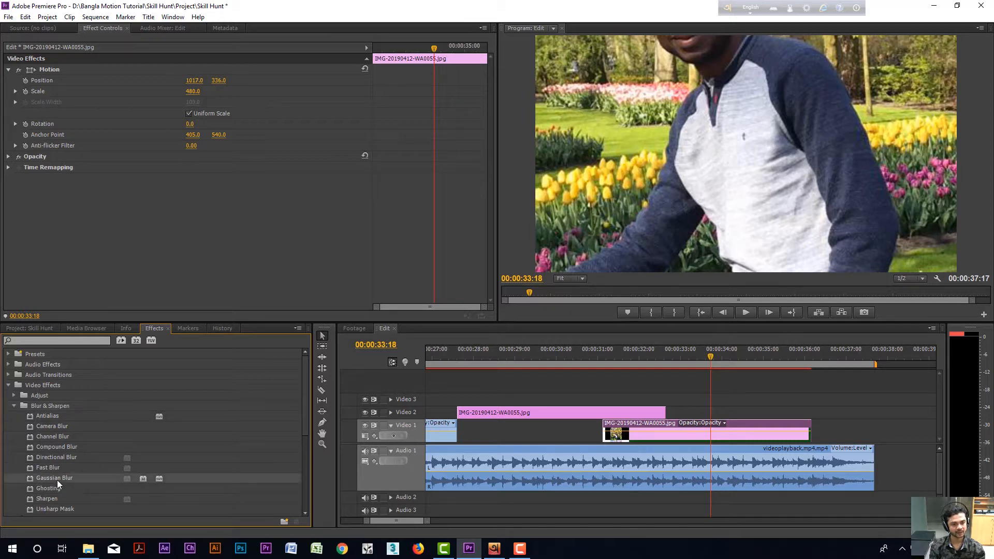
left_click_drag(35, 478, 765, 432)
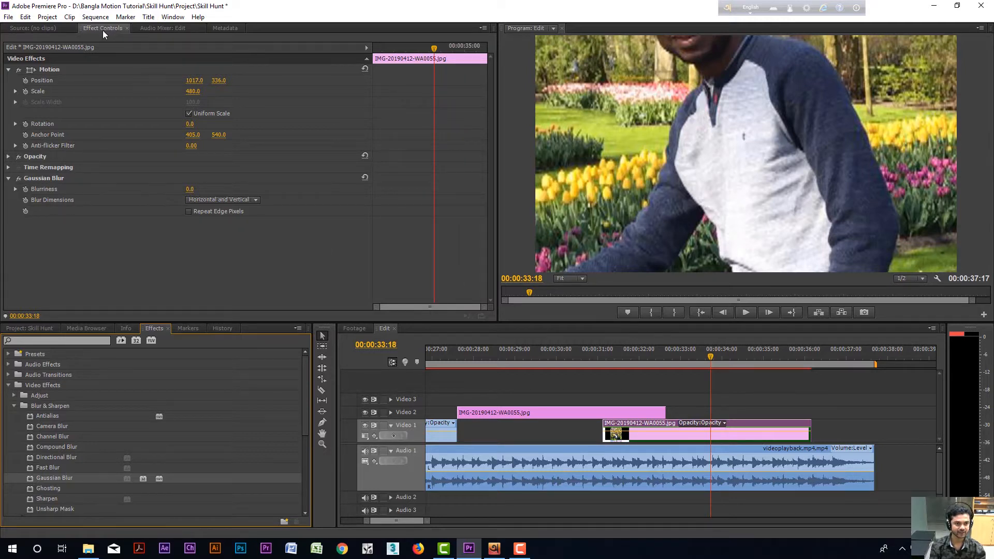
- Set the Gaussian Blur's Blurriness on the Video 1 still to 233
left_click(40, 179)
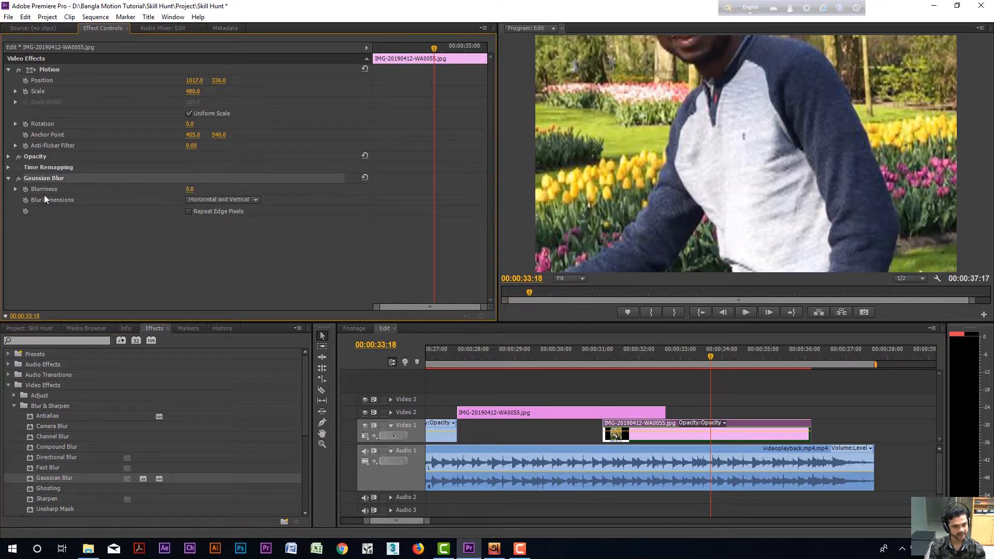
left_click(190, 189)
type("57")
key("Return")
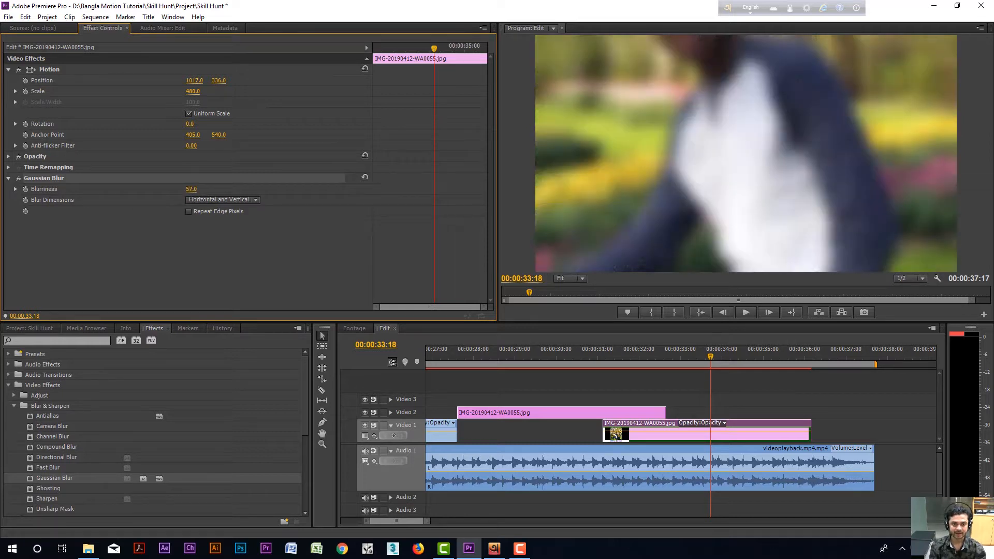
left_click_drag(191, 189, 282, 189)
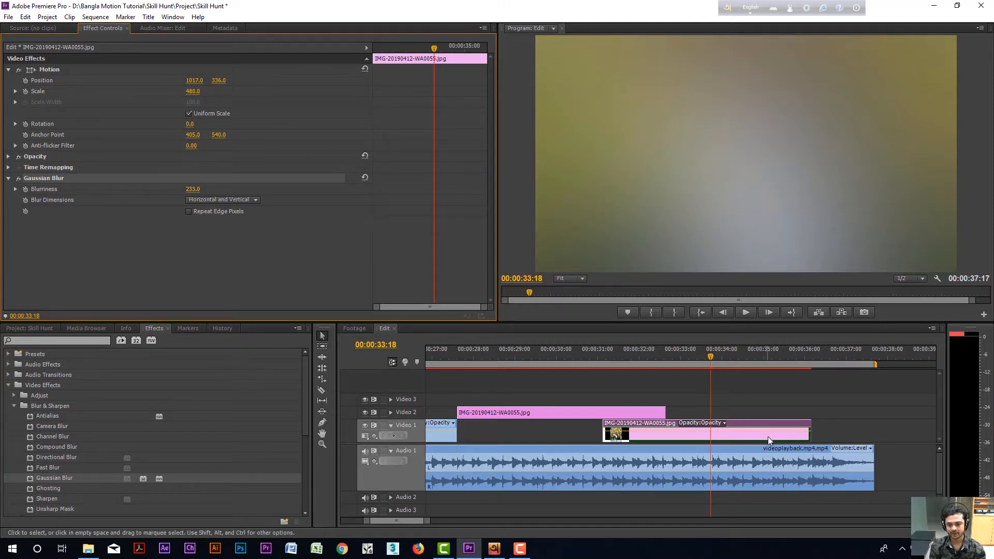
- Move the blurred still on Video 1 to start at 00:00:27:15, directly beneath the still on Video 2, and preview the layers at 00:00:30:01
left_click_drag(768, 436, 626, 440)
left_click(559, 355)
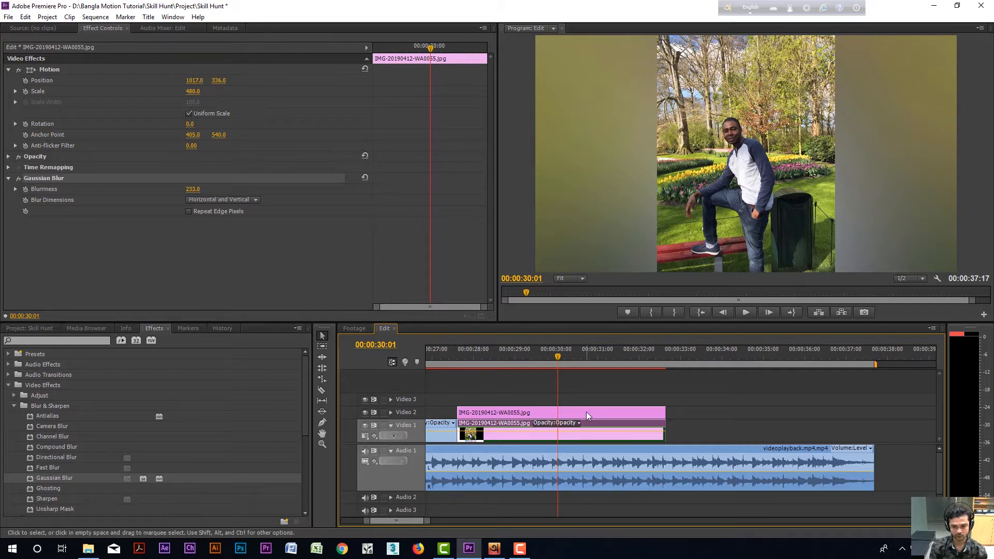
left_click(585, 428)
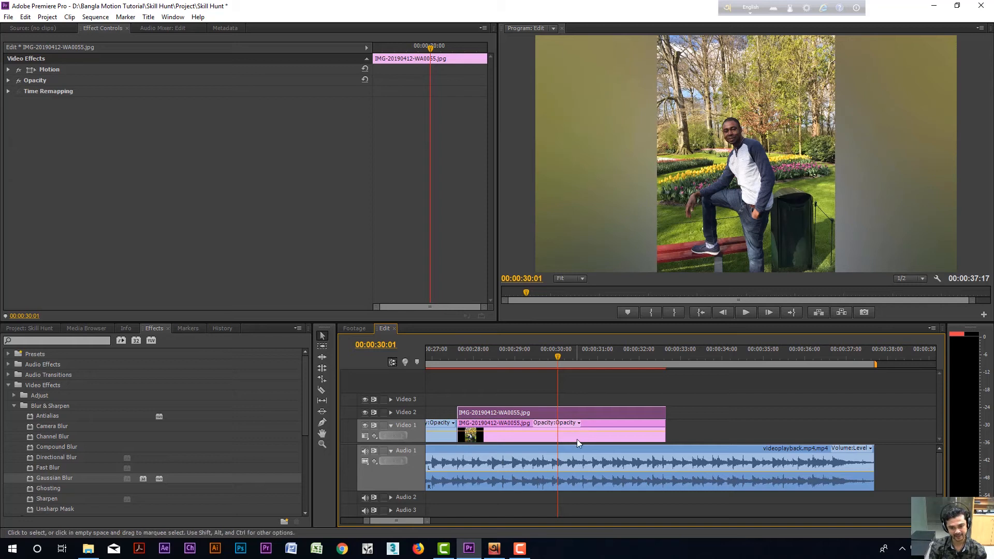
left_click(576, 413)
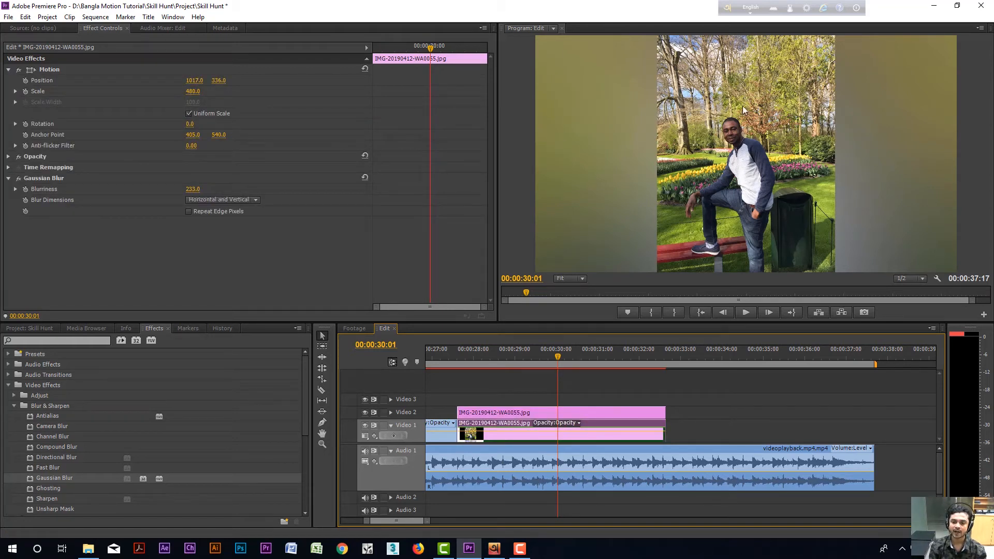
left_click(619, 430)
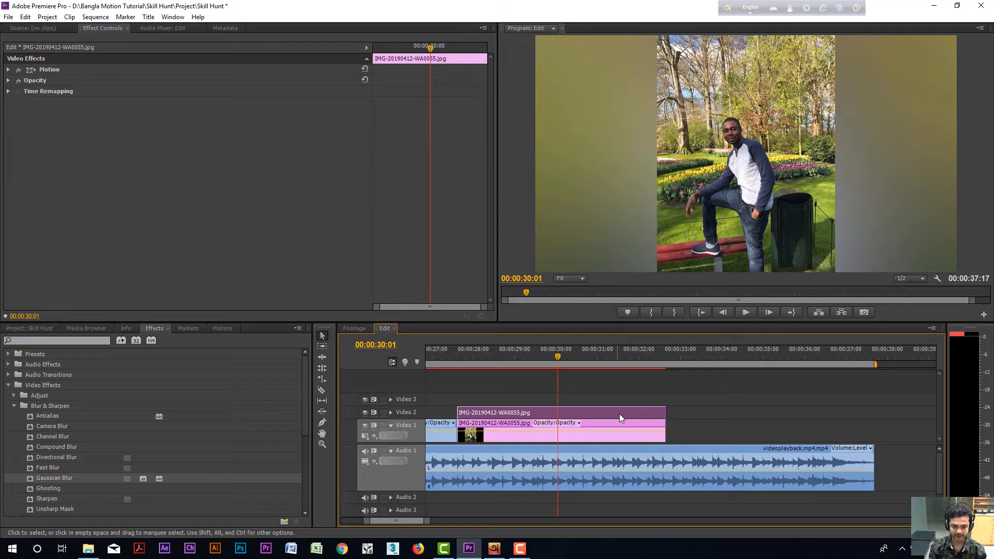
- Expand the Video 2 track and reduce the Motion scale of its still to 87
left_click(392, 412)
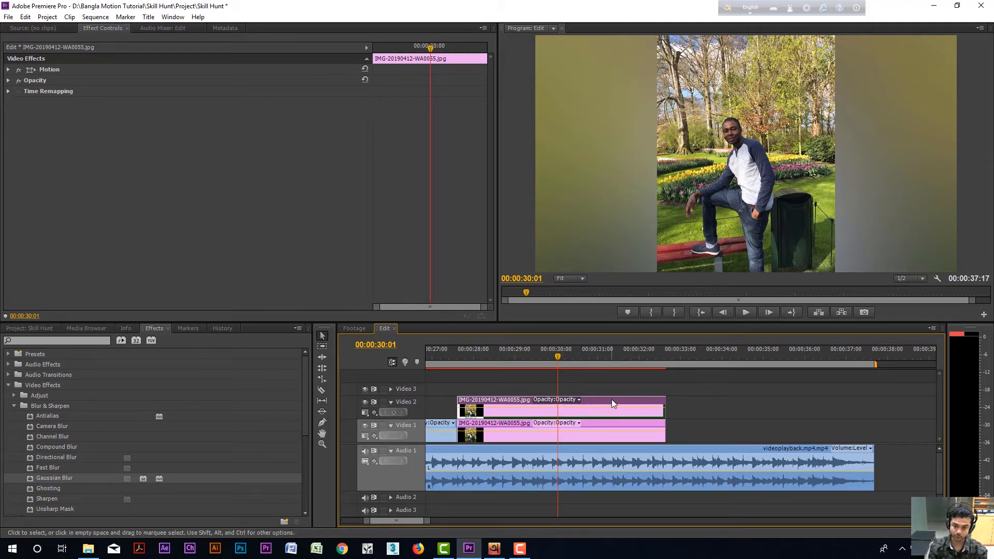
left_click(606, 440)
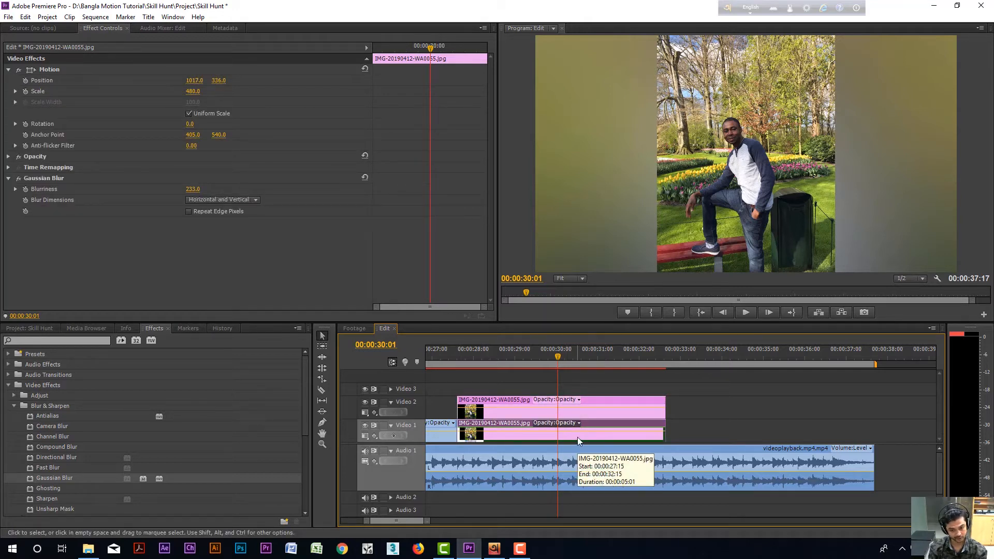
left_click(573, 412)
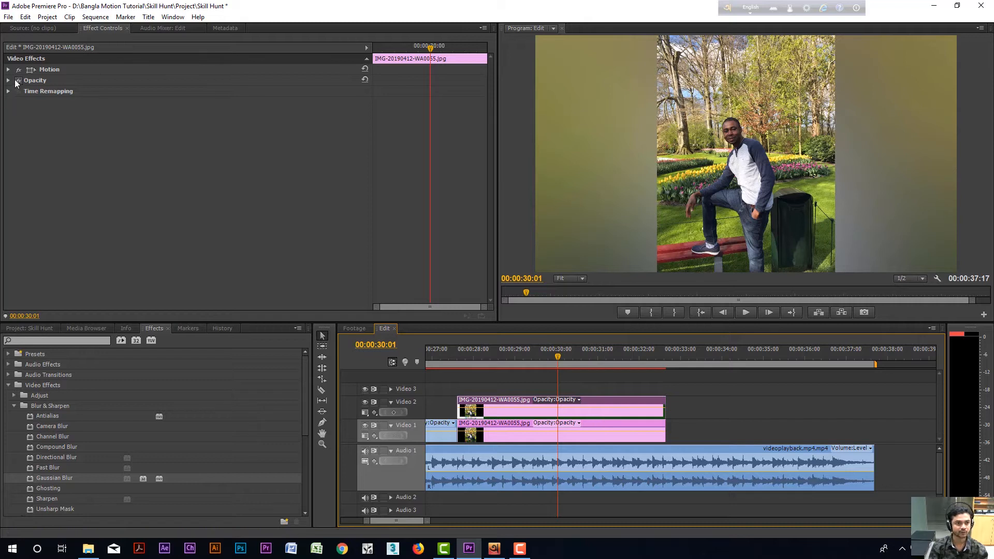
left_click(56, 70)
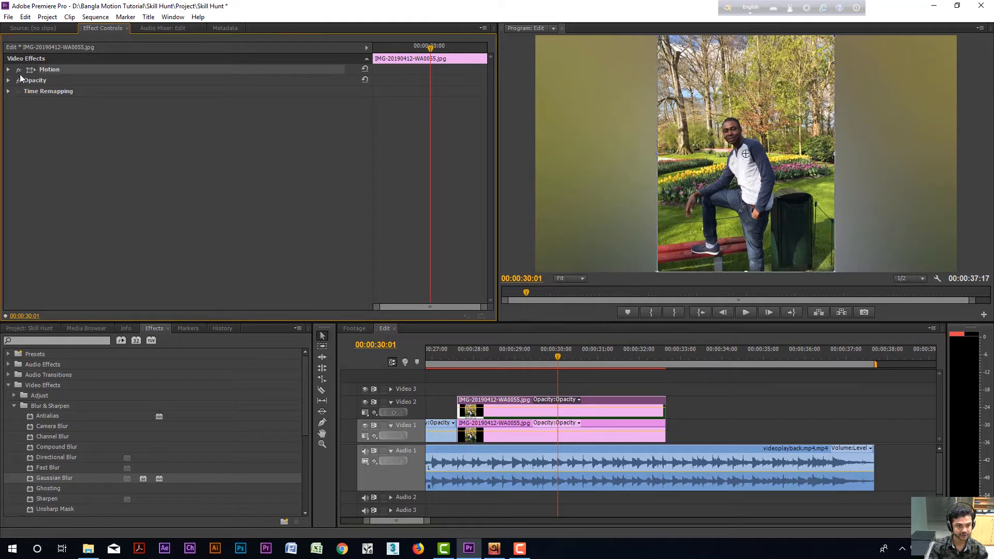
left_click(8, 70)
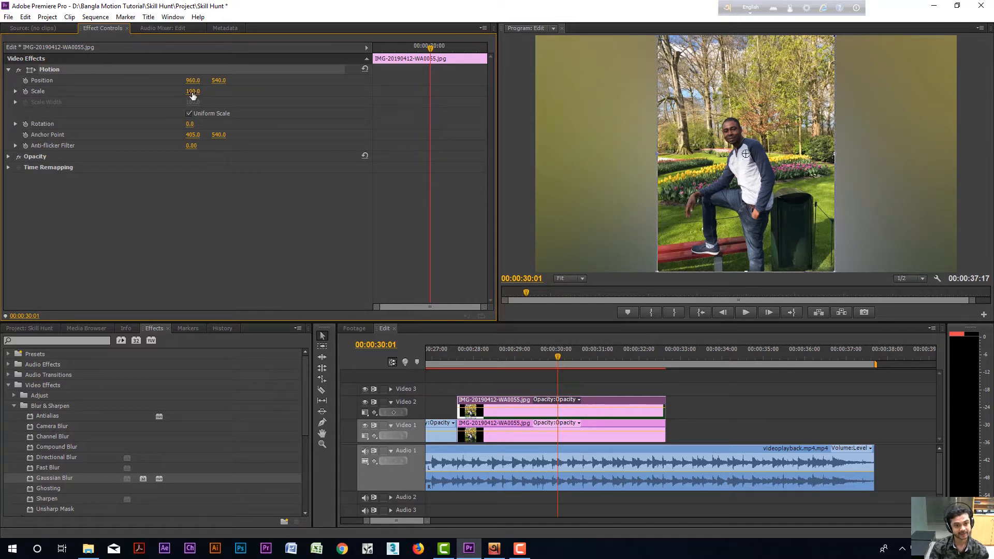
left_click_drag(192, 95, 186, 96)
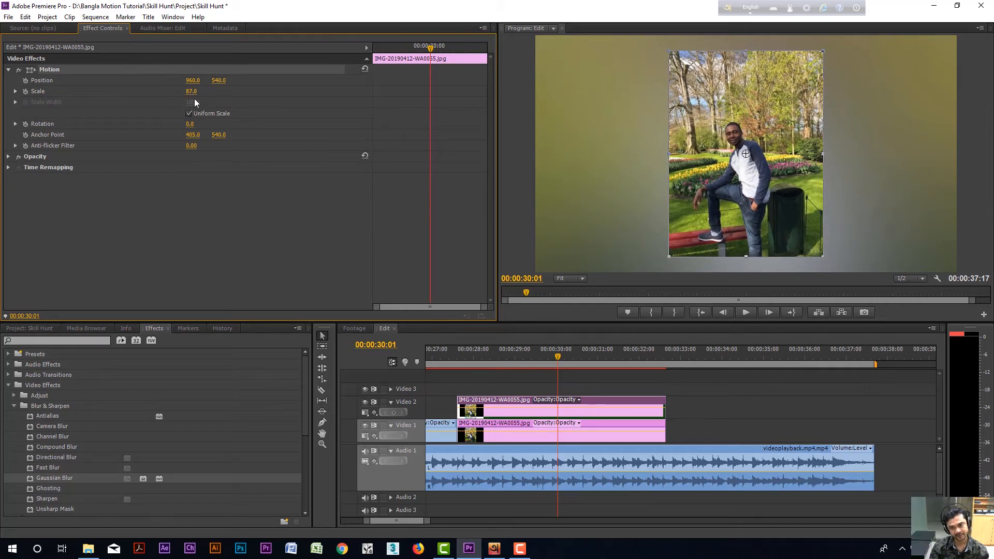
left_click(523, 380)
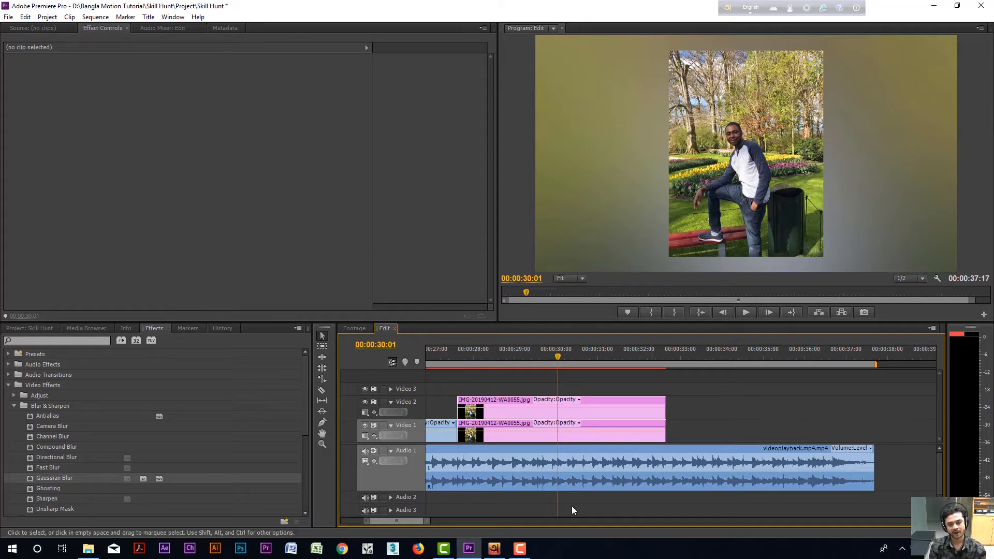
- At 00:00:27:15, set the Video 2 still's position to -363, 540 and enable keyframing for Position
left_click(568, 410)
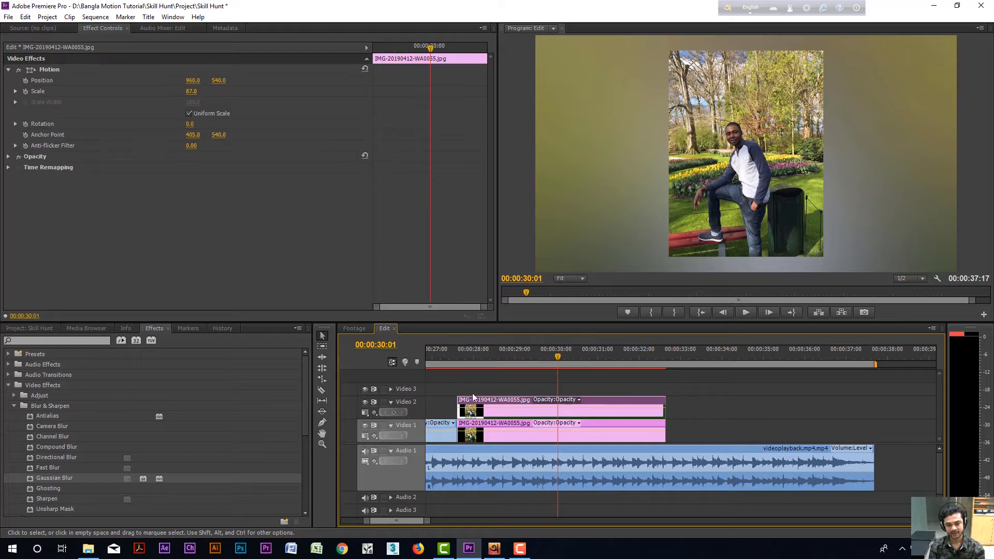
key("Up")
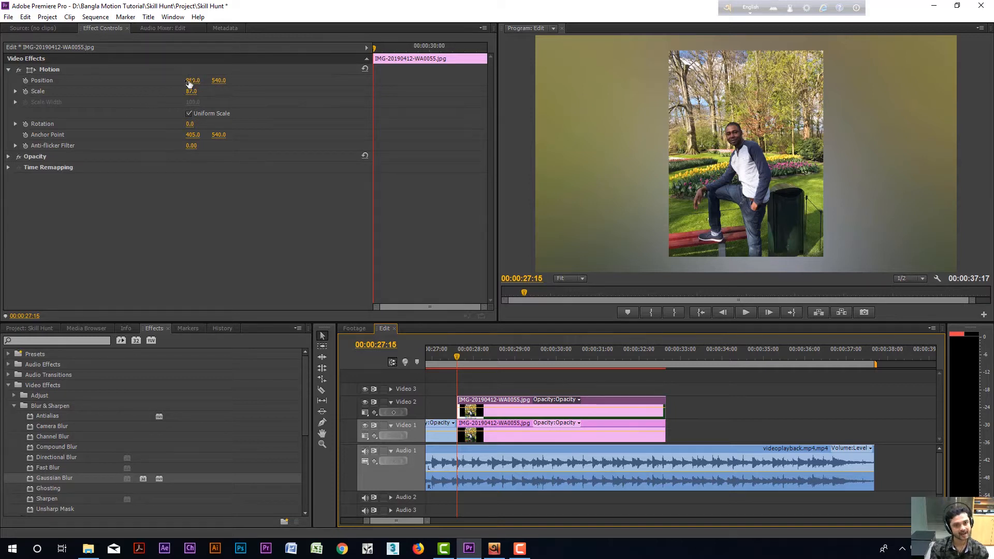
left_click_drag(190, 83, 10, 83)
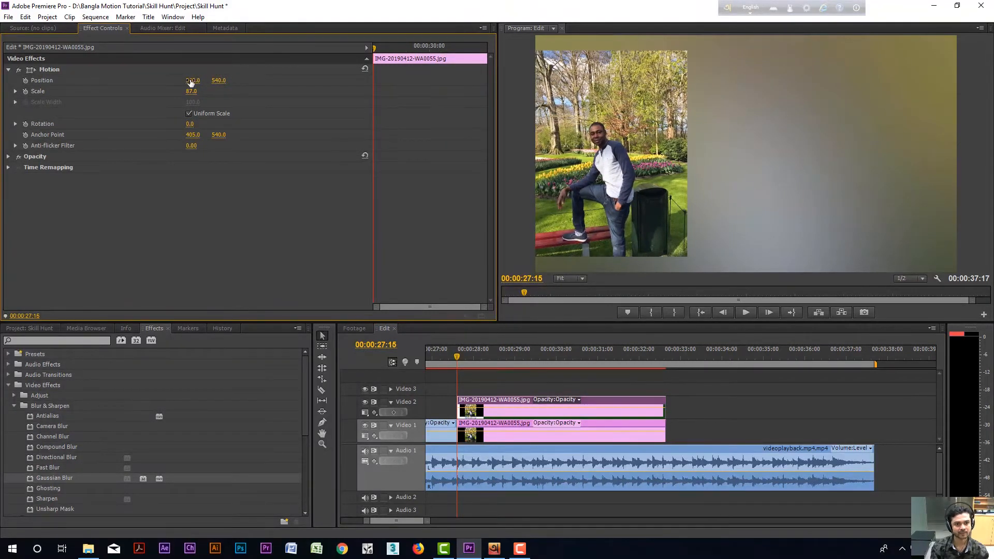
left_click_drag(190, 83, 60, 83)
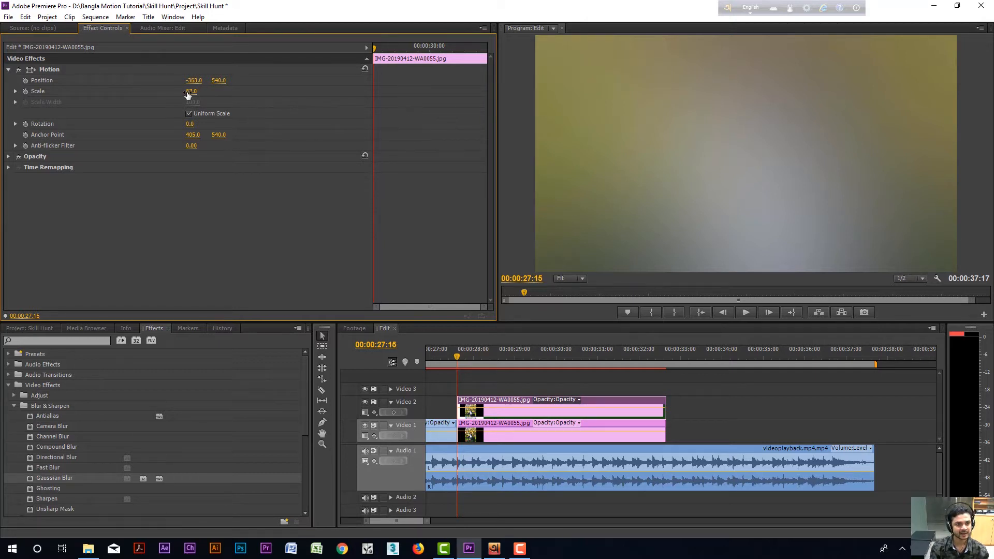
left_click(24, 82)
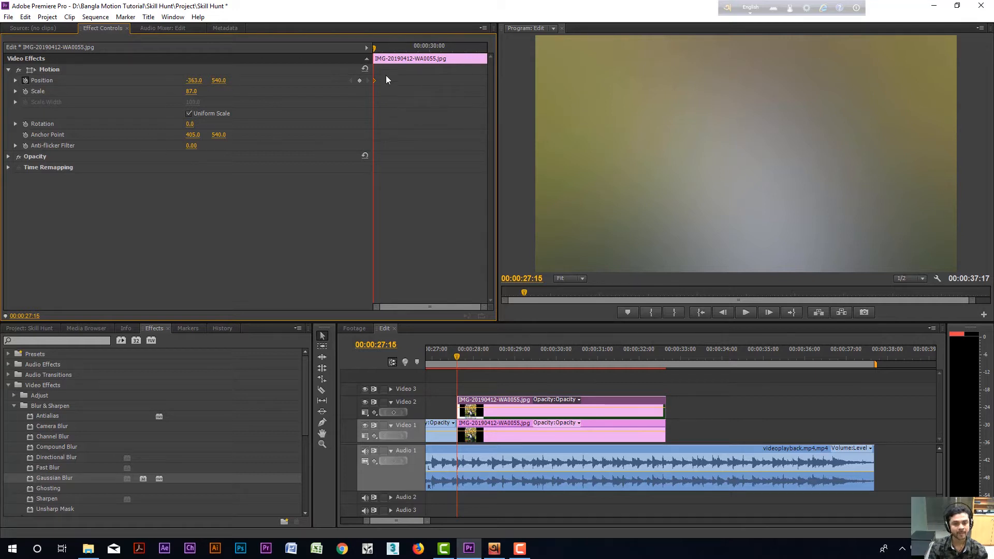
left_click(367, 48)
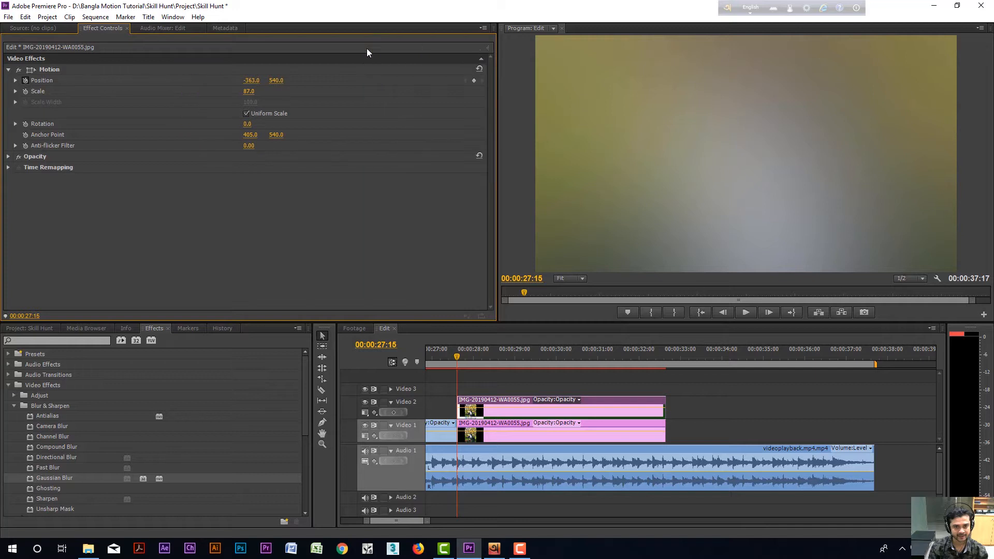
left_click(487, 48)
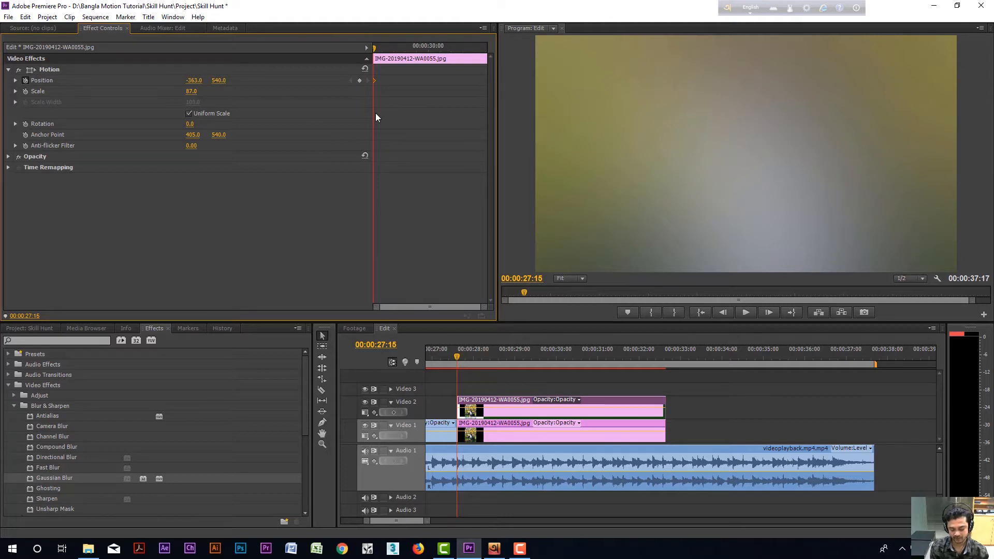
- At 00:00:28:08, add a second Position keyframe for the Video 2 still with the value 977, 540
key("space")
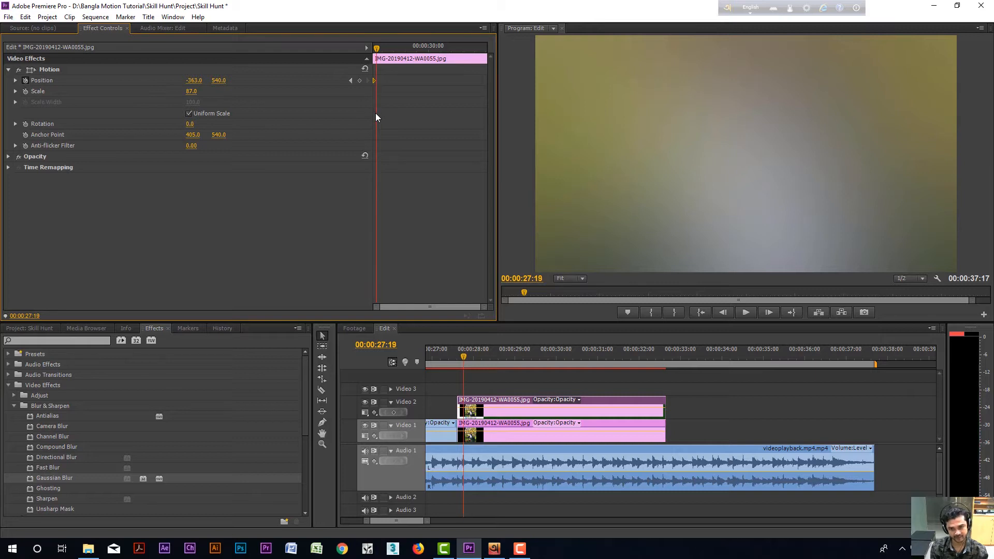
key("Right")
key("Right")
key("Right")
key("Right")
key("Right")
key("Right")
key("Right")
key("Right")
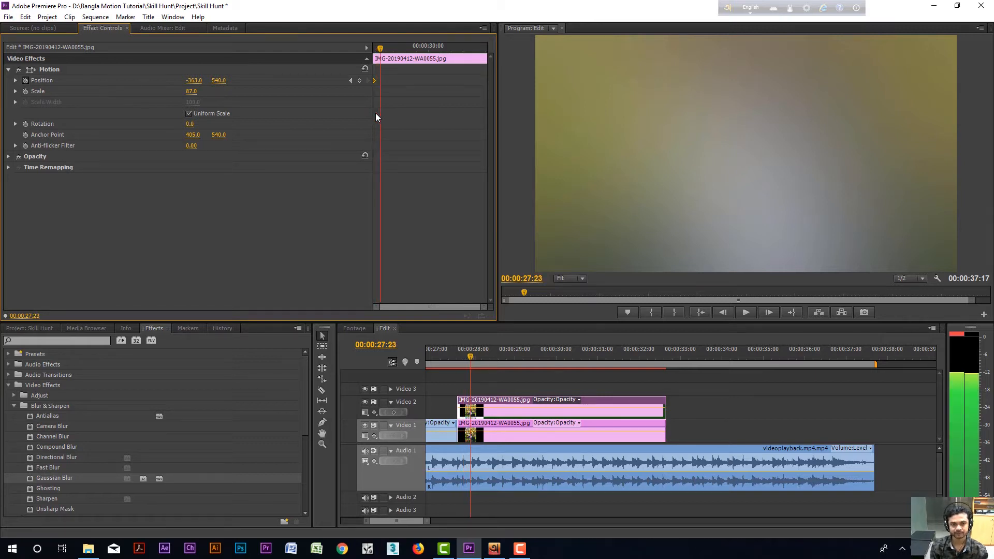
key("Right")
key("Right")
key("Right")
key("Right")
key("Right")
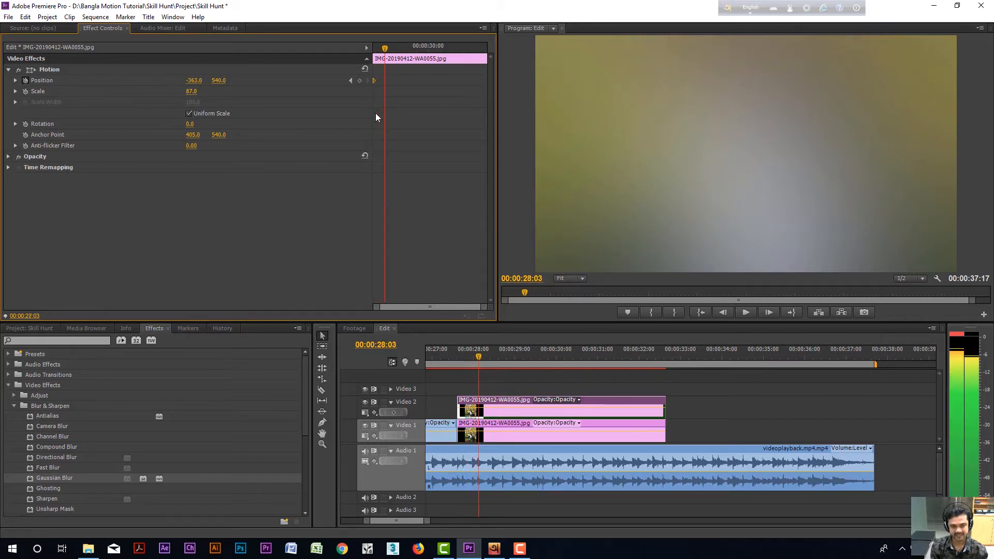
key("Right")
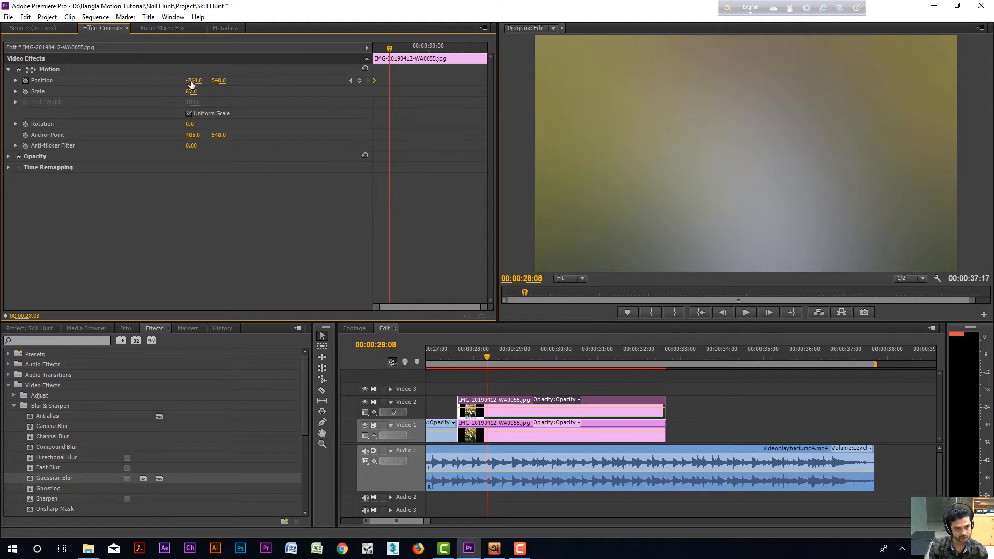
left_click_drag(191, 84, 886, 85)
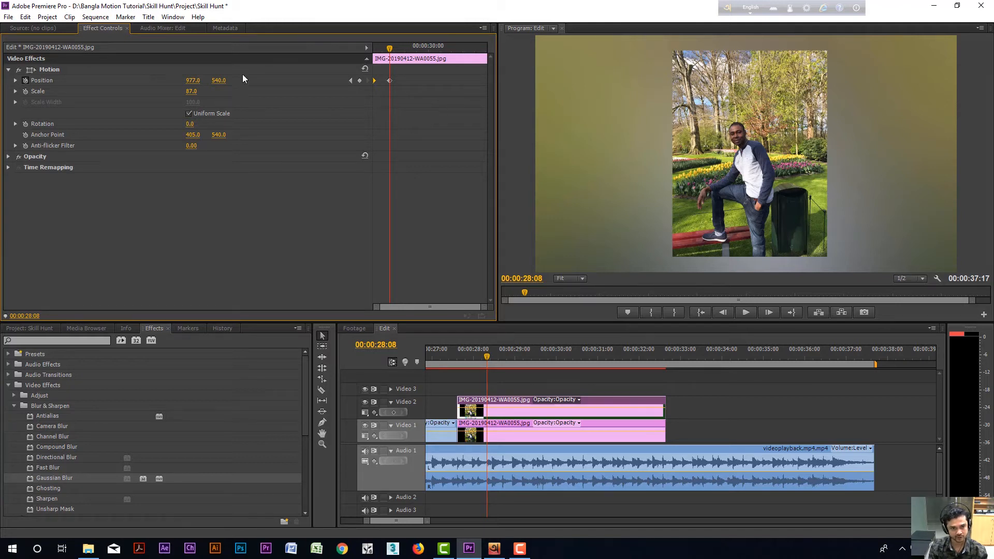
left_click(390, 80)
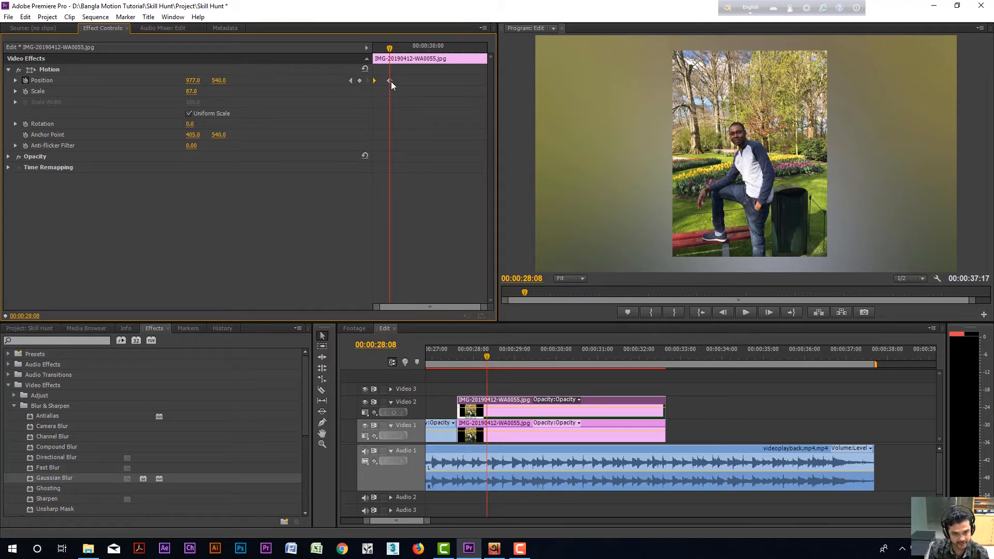
- Play back the Video 2 still's slide-in from 00:00:27:12 and again from 00:00:27:16
left_click_drag(389, 49, 399, 51)
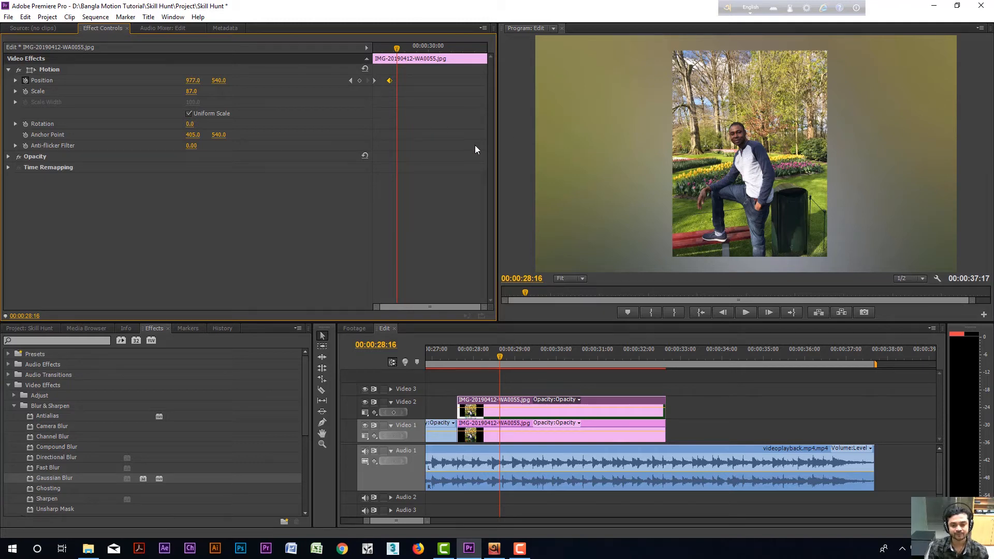
left_click(451, 356)
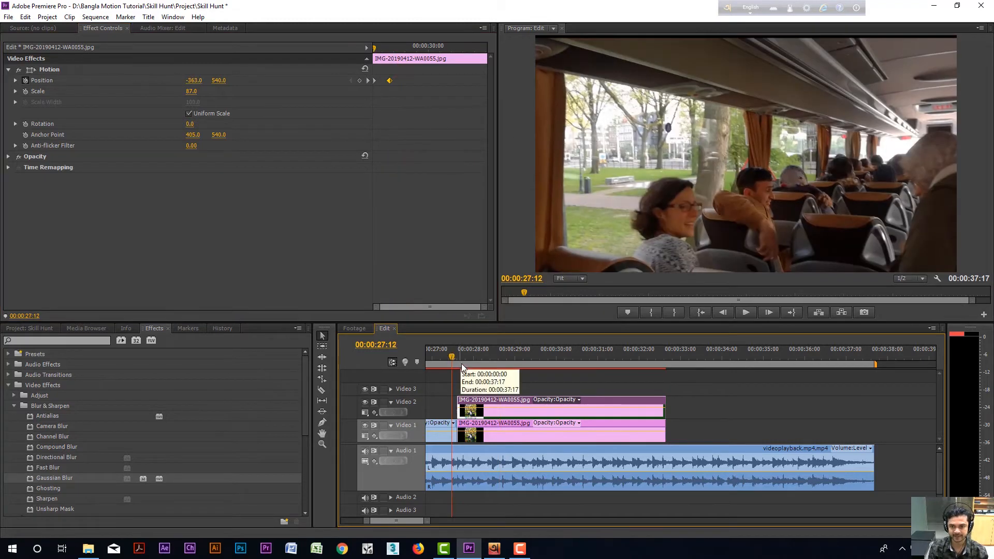
key("space")
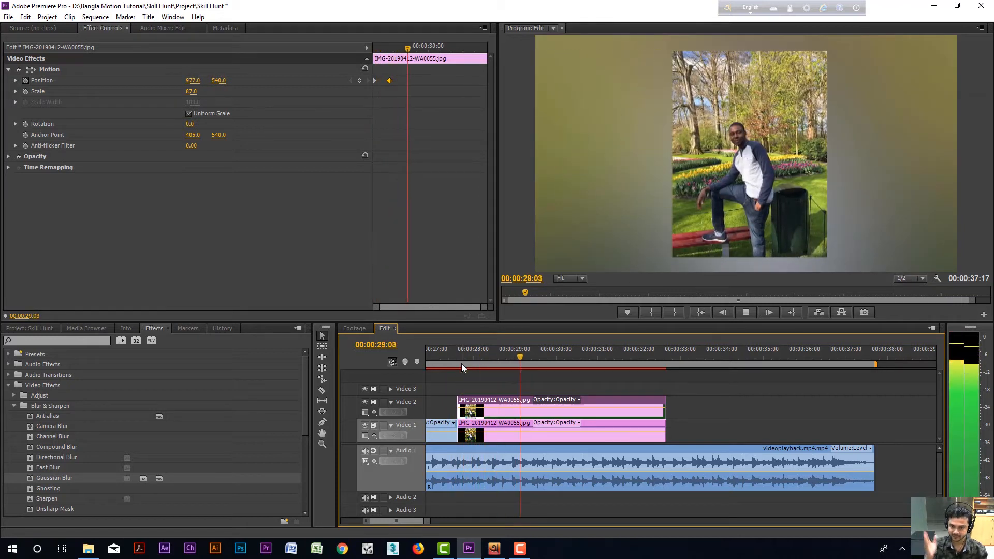
key("space")
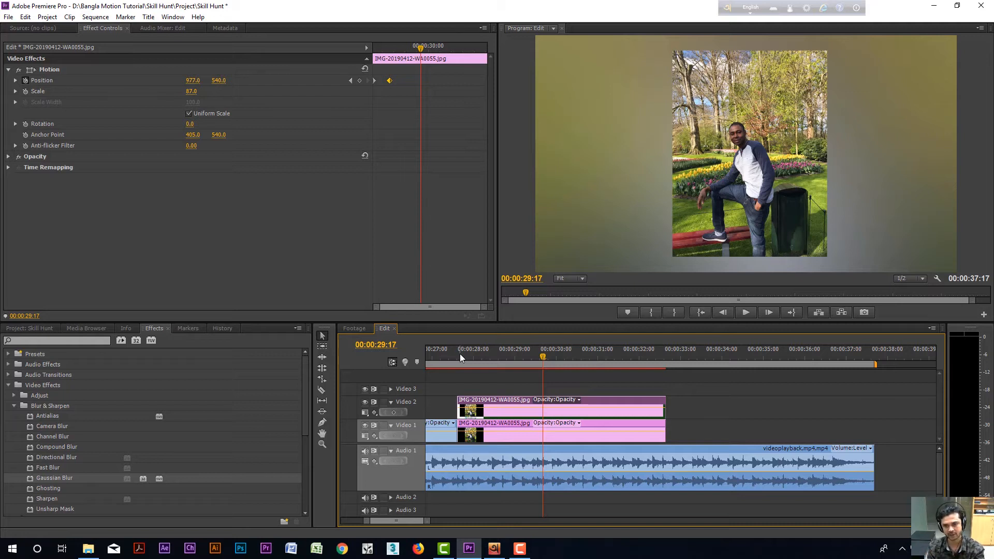
left_click(459, 356)
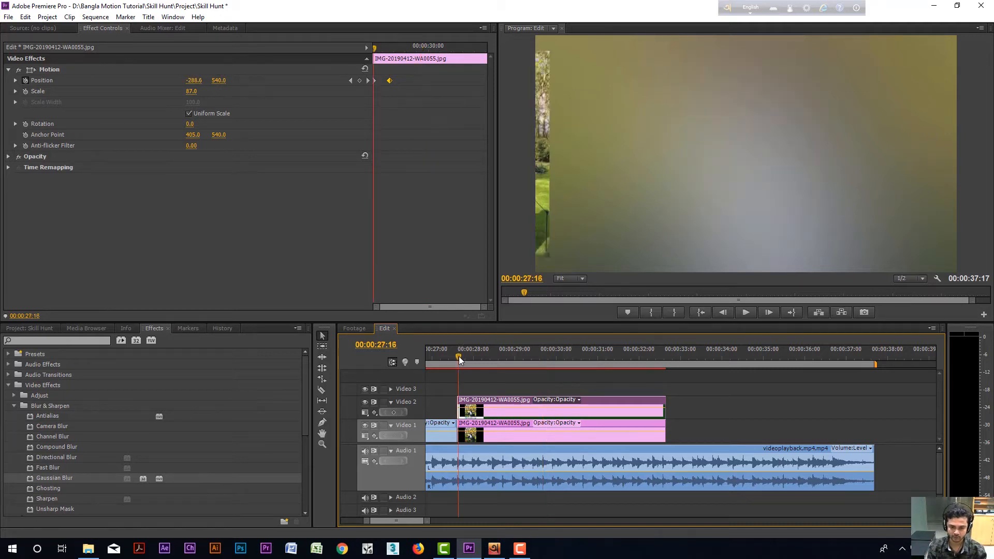
key("space")
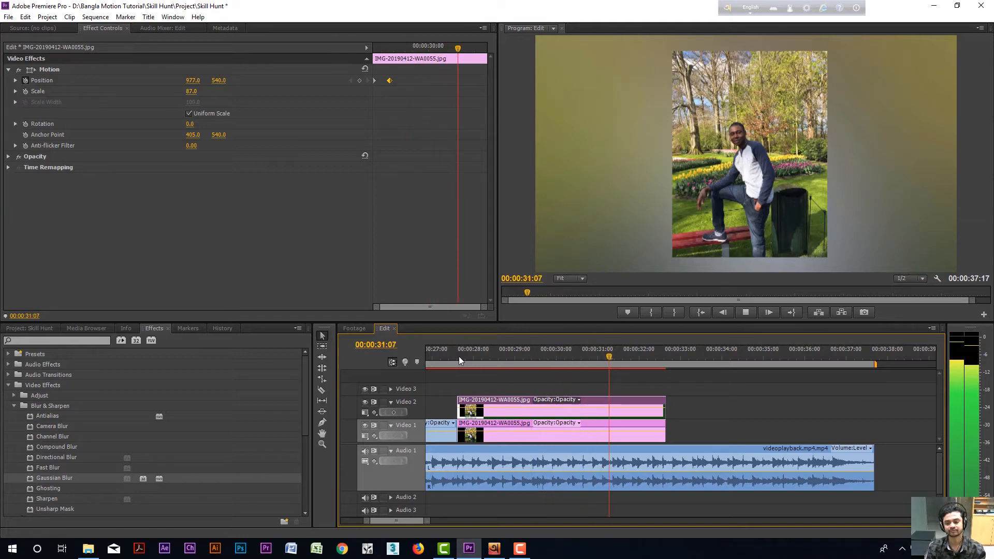
key("space")
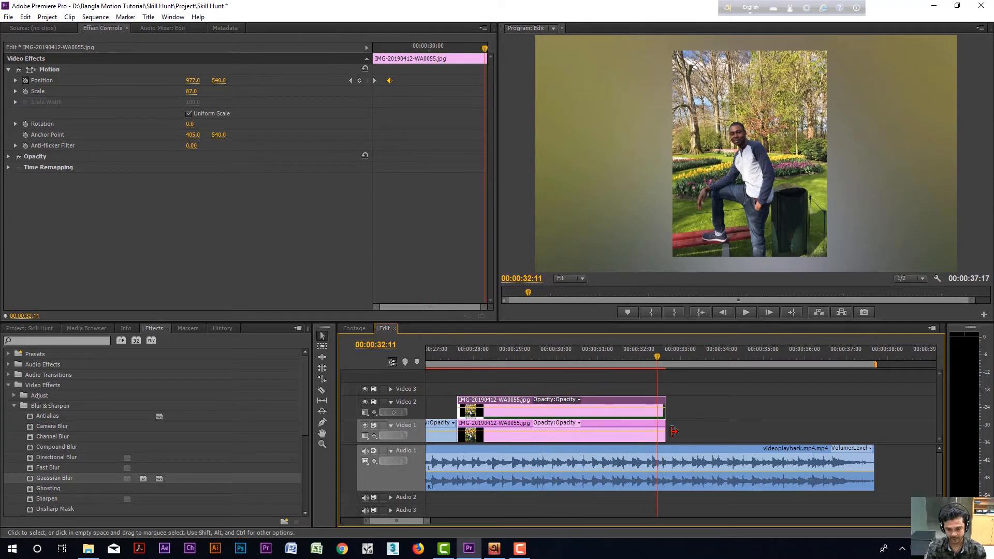
- Extend the blurred Video 1 still to nearly 00:00:35:00 and the Video 2 still to nearly 00:00:34:00
left_click(694, 429)
left_click_drag(665, 432, 758, 432)
left_click_drag(667, 403, 717, 403)
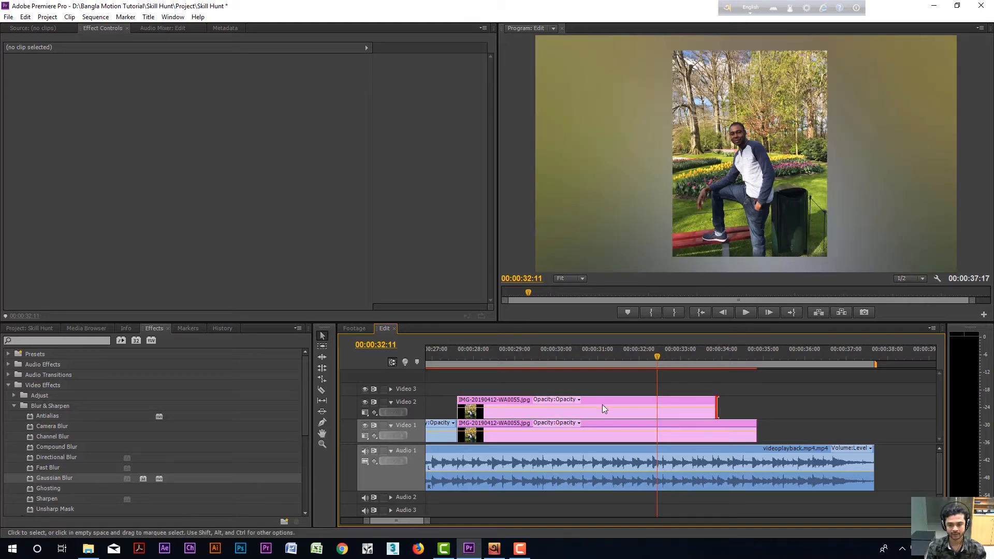
- Add a Position keyframe at 00:00:32:19 to the Video 2 still, holding it at 977, 540
left_click(616, 411)
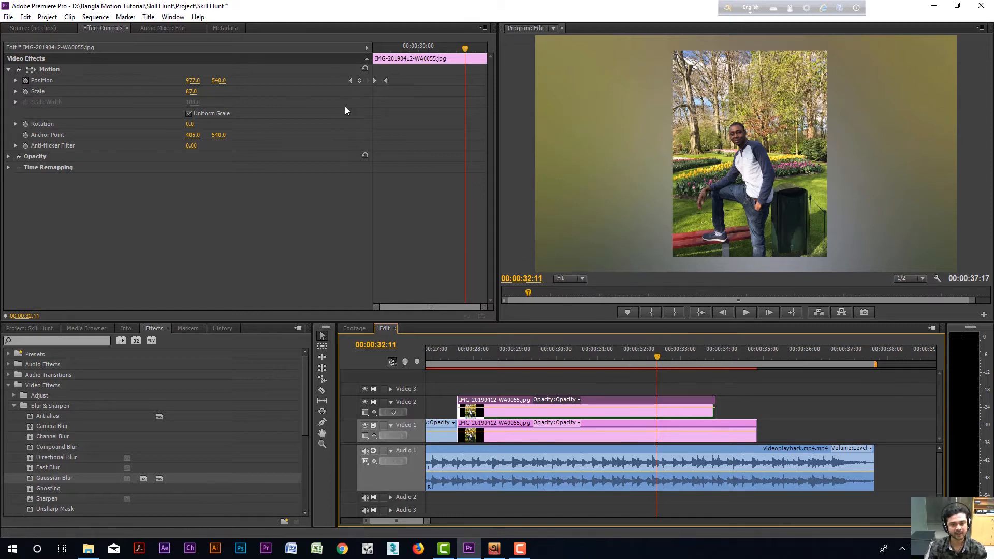
left_click_drag(658, 359, 682, 363)
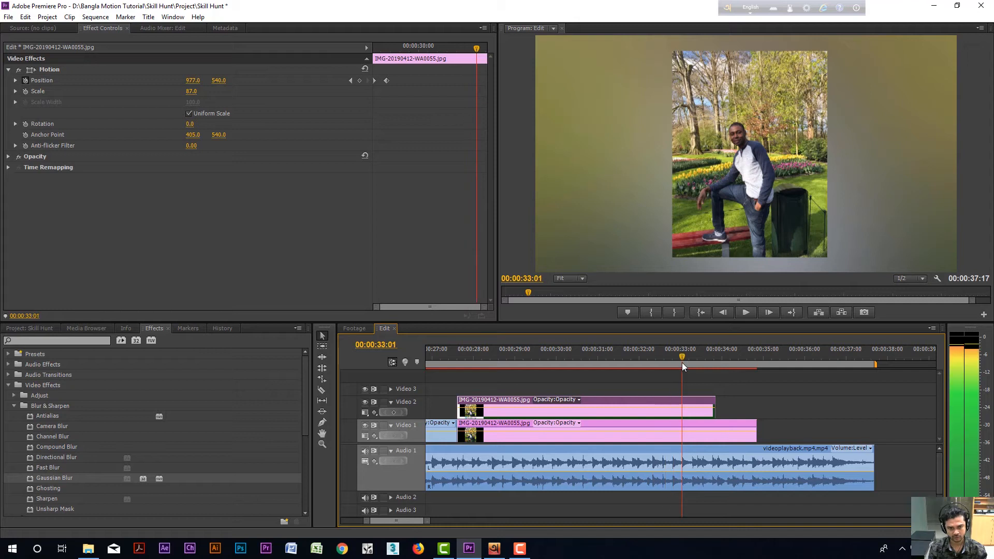
left_click_drag(395, 77, 382, 84)
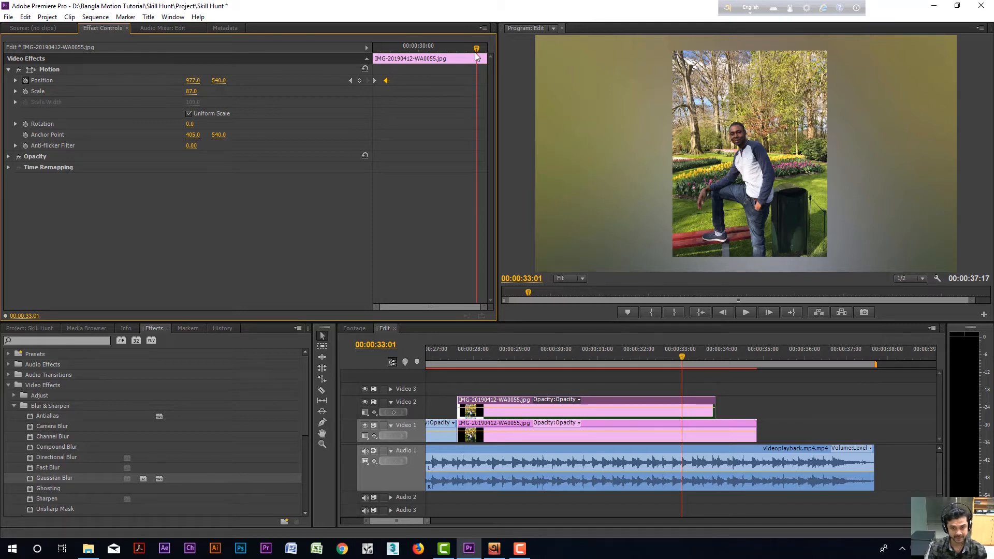
mouse_move(476, 48)
left_mouse_down()
mouse_move(461, 49)
mouse_move(471, 49)
left_mouse_up()
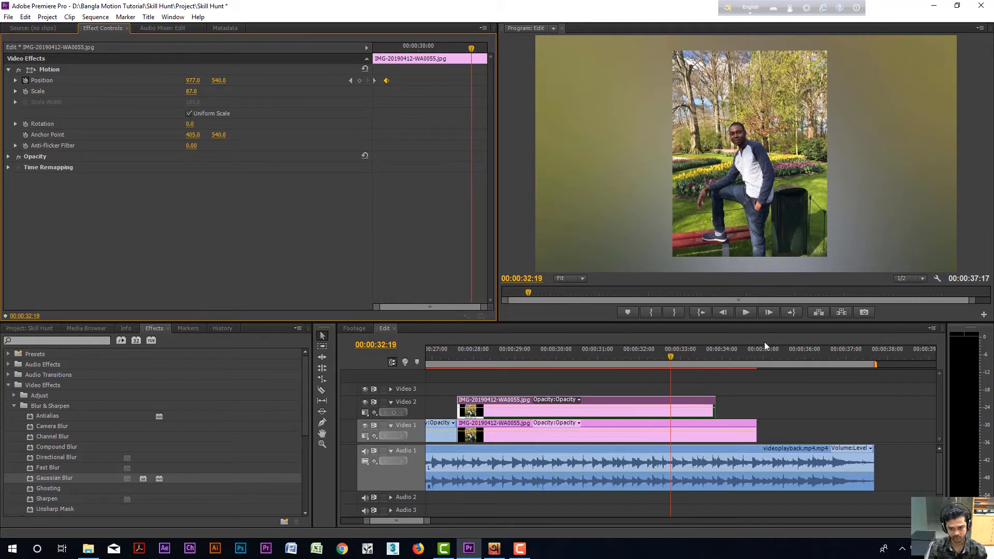
left_click(680, 357)
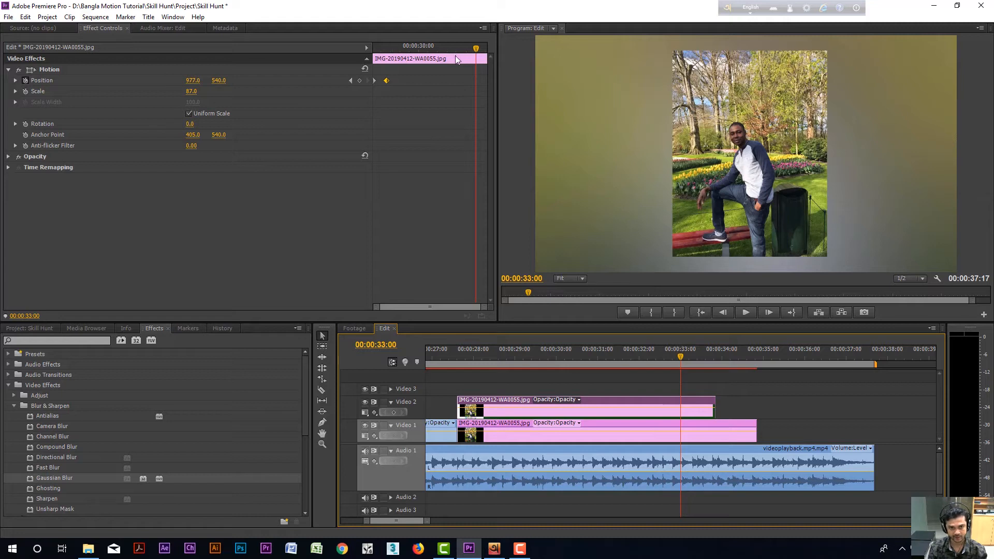
mouse_move(469, 49)
left_mouse_down()
mouse_move(454, 78)
mouse_move(462, 95)
mouse_move(472, 54)
mouse_move(466, 63)
left_mouse_up()
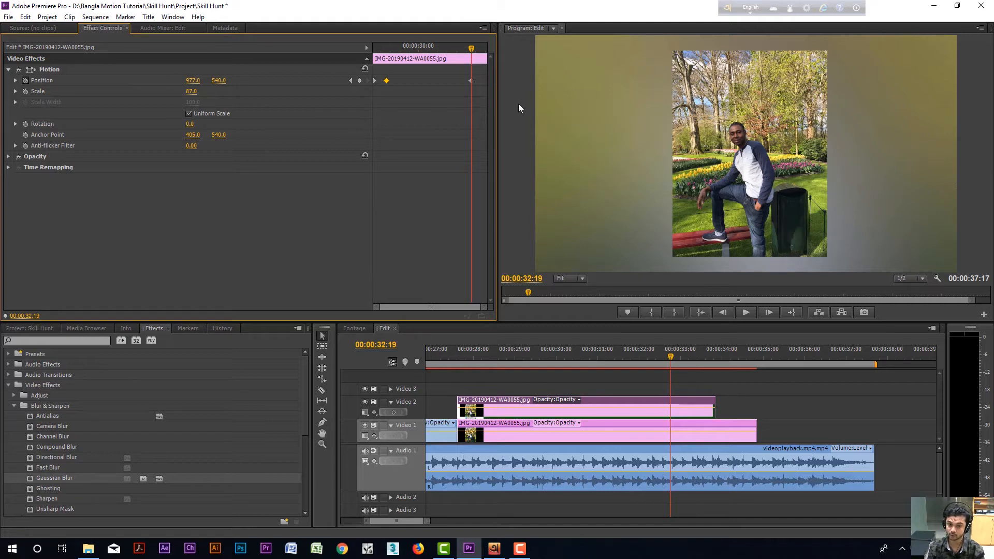
- At 00:00:33:14, set the Video 2 still's position to 2278, 540 so that it slides out of the frame
key("space")
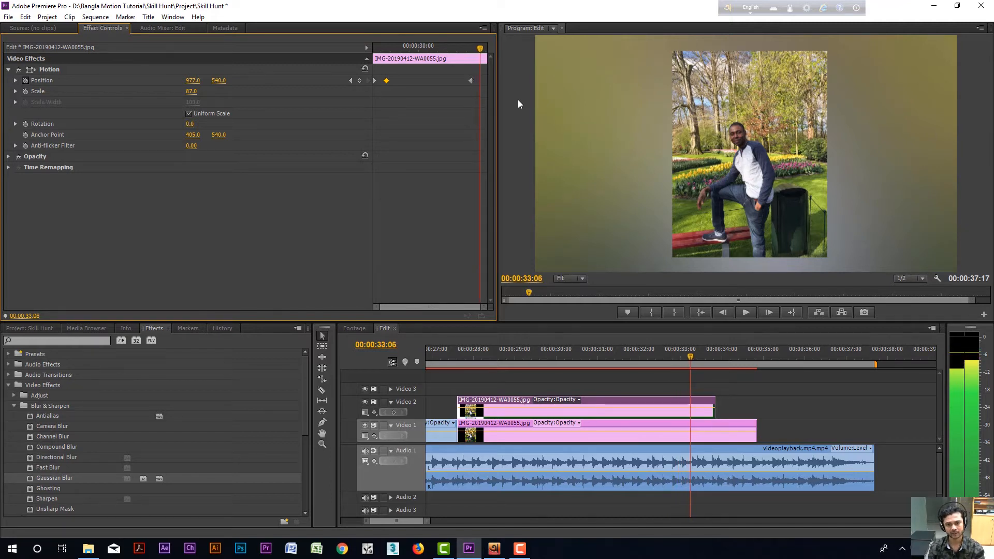
key("Right")
key("Right")
key("Right")
key("Right")
key("Right")
key("Right")
key("Right")
key("Right")
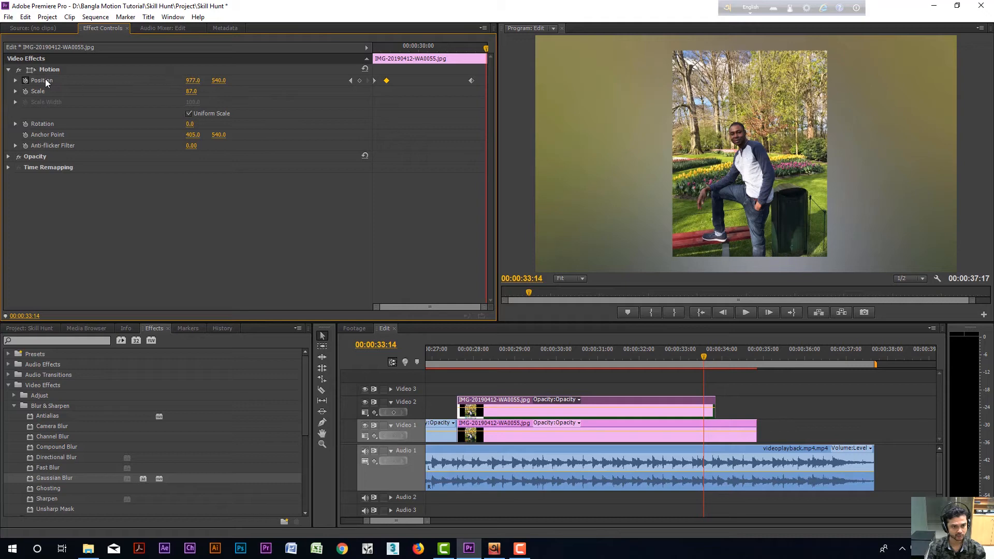
left_click_drag(191, 81, 865, 81)
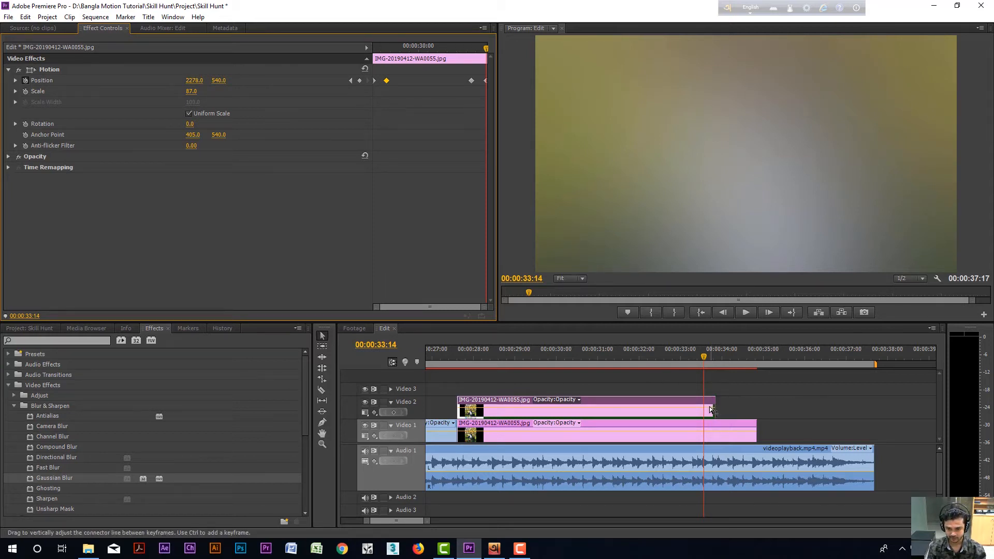
left_click(675, 402)
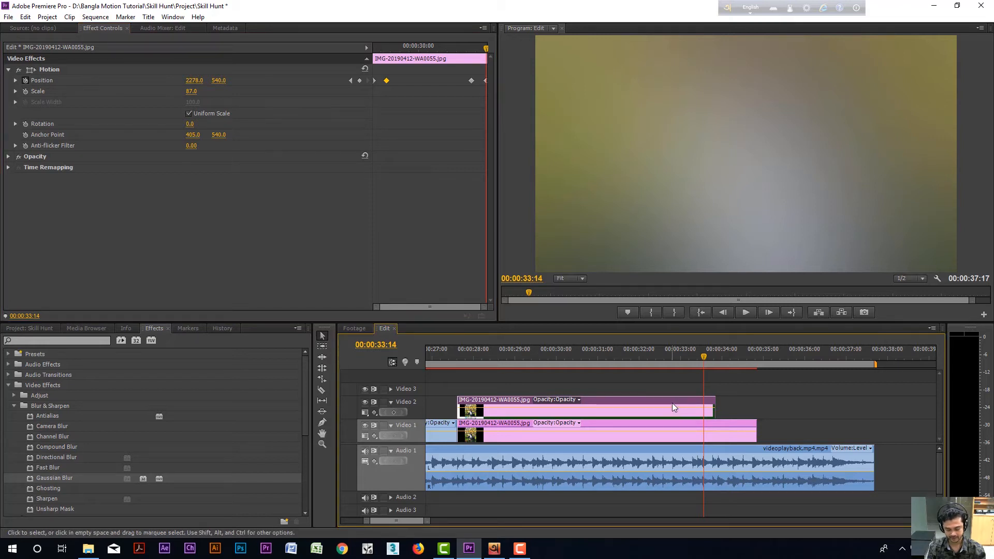
key("ctrl+k")
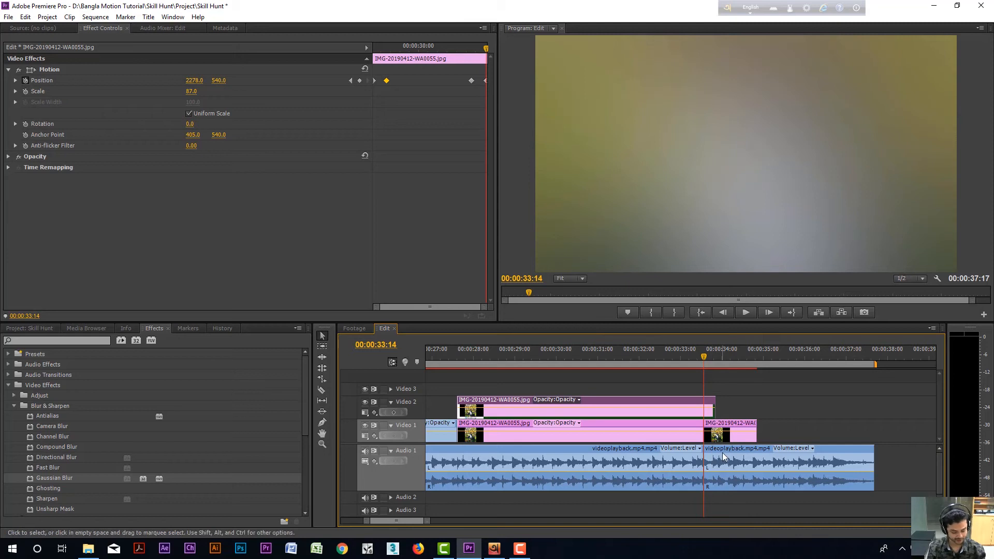
key("ctrl+z")
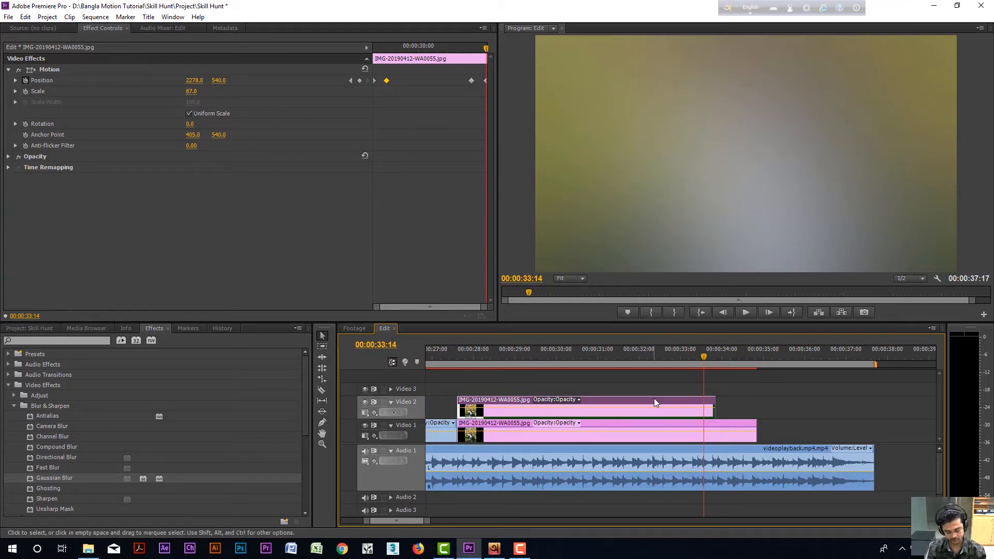
- Cut the stills on Video 2 and Video 1 at 00:00:33:14 and delete the leftover piece of each
key("ctrl+k")
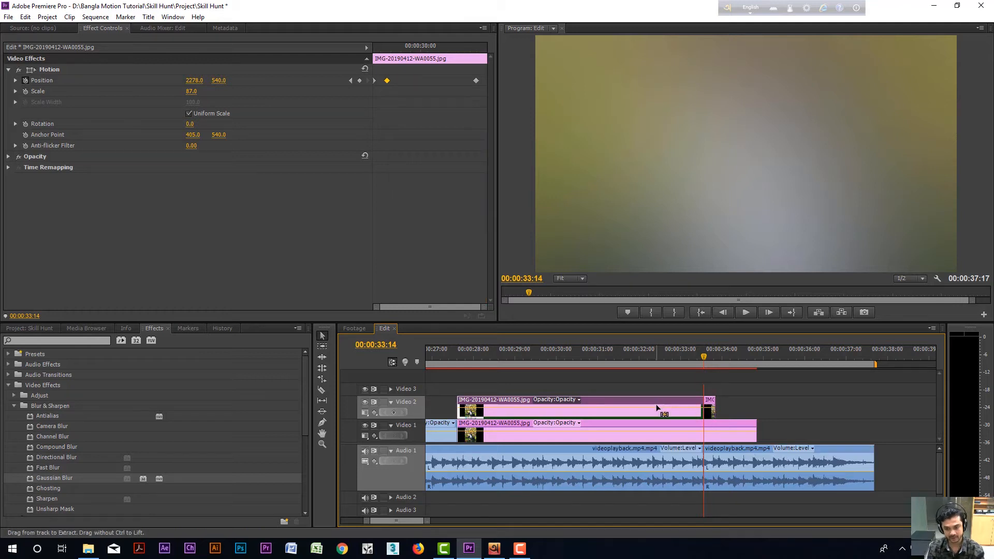
left_click(709, 406)
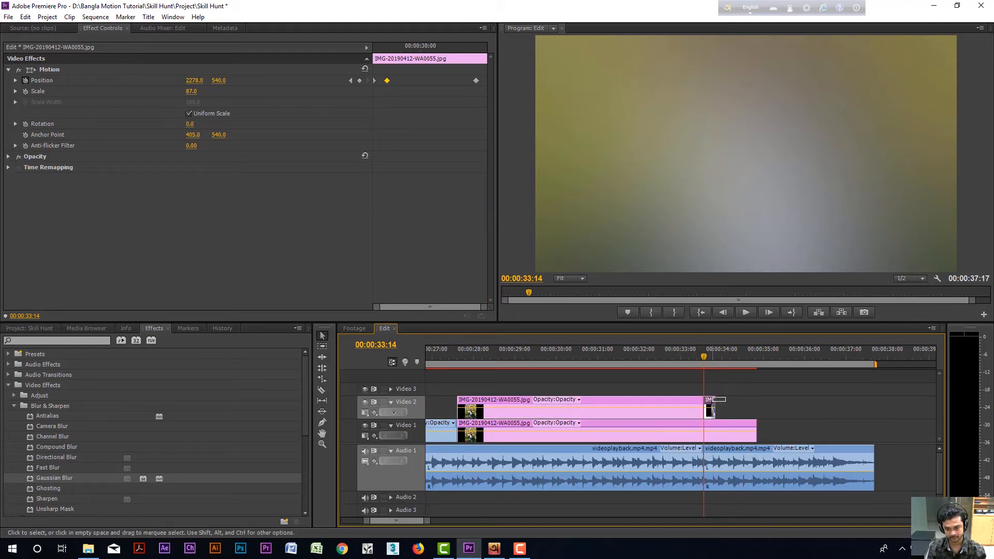
key("Delete")
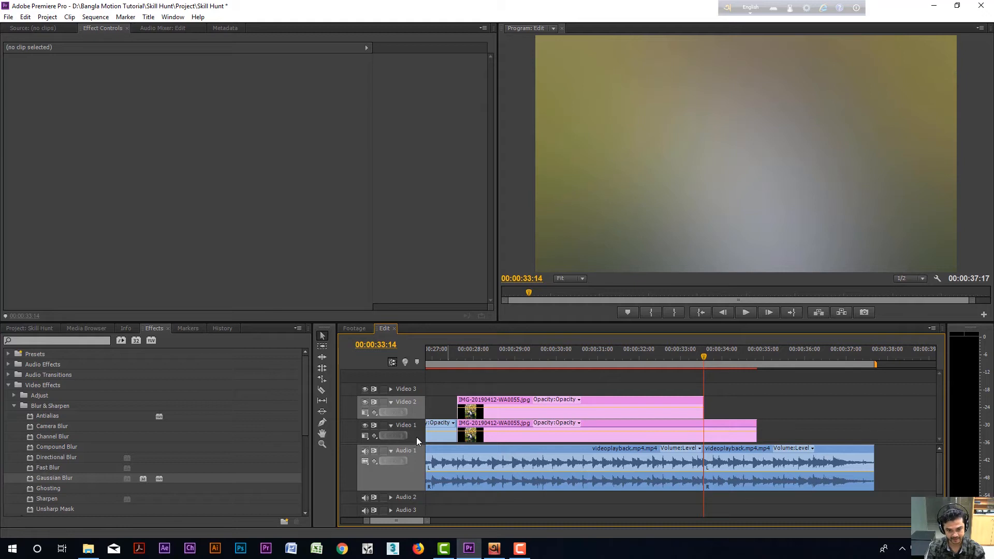
left_click(721, 440)
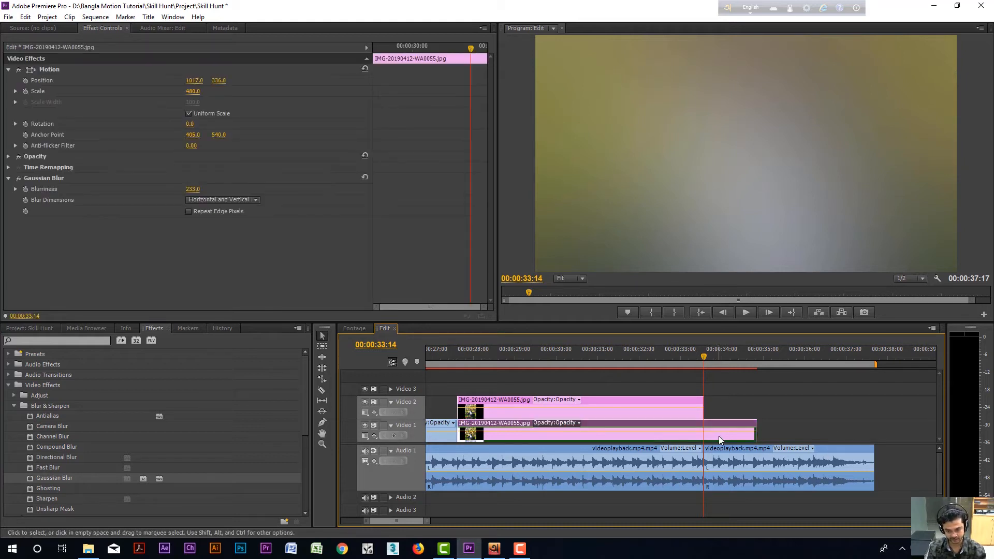
key("ctrl+k")
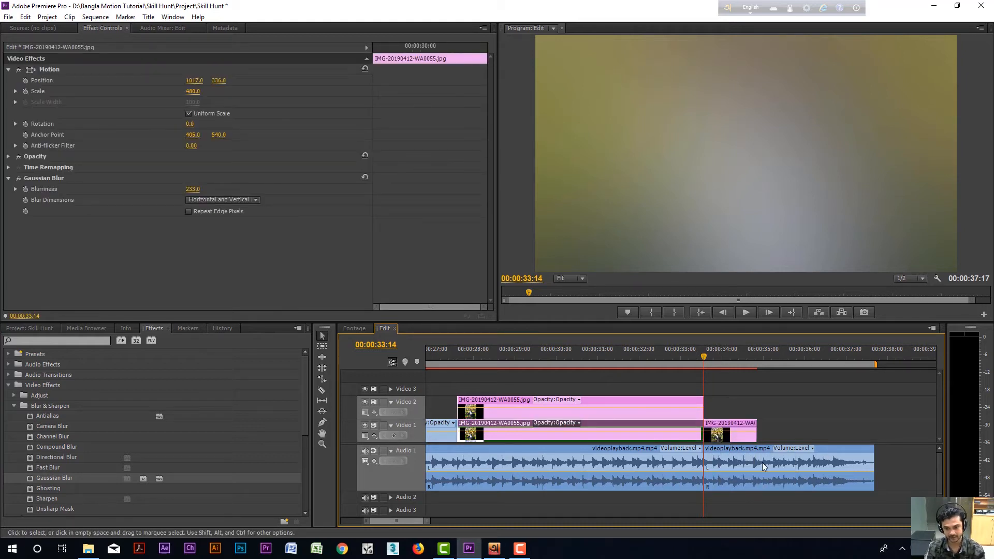
left_click(748, 441)
key("Delete")
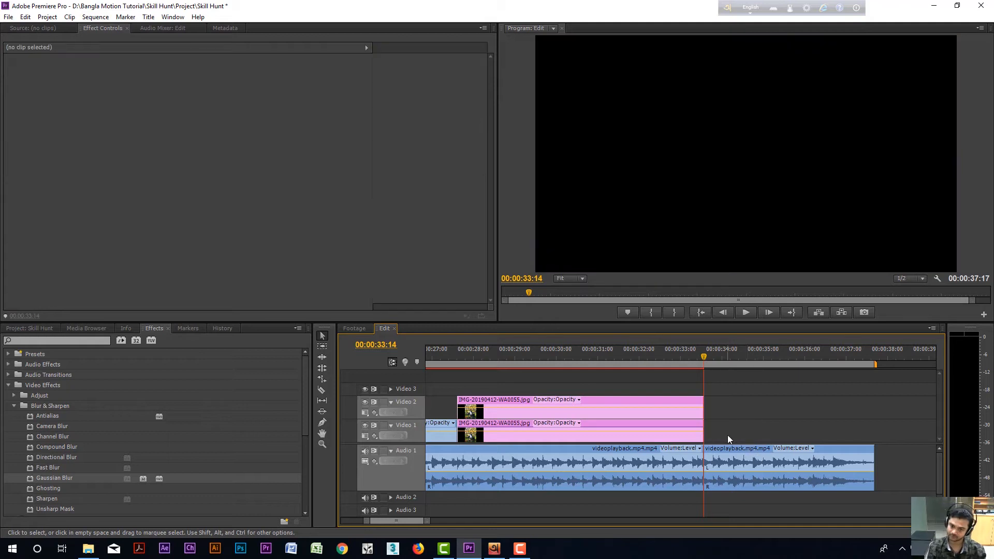
- Play back the trimmed still animation from just before the stills begin and save the project
left_click(448, 359)
key("space")
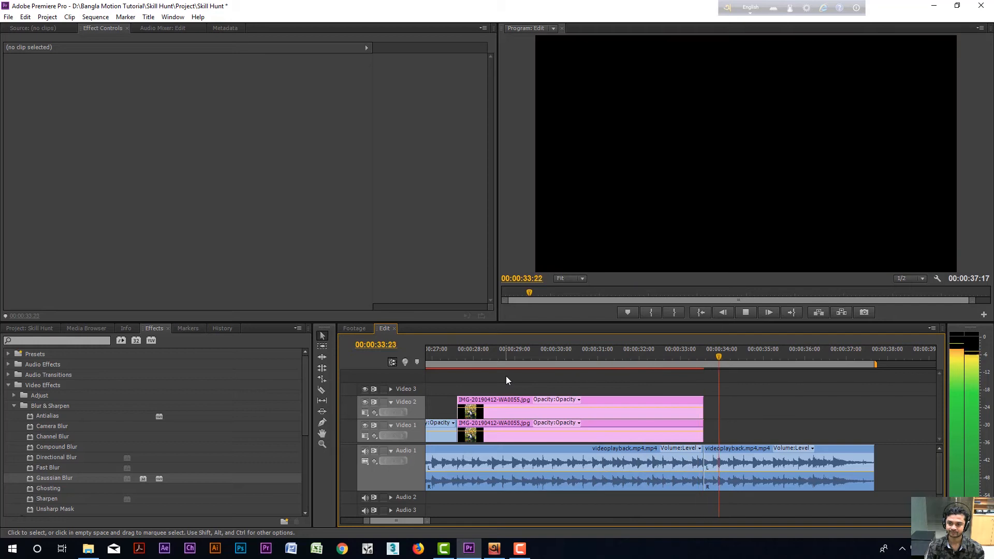
key("space")
key("ctrl+s")
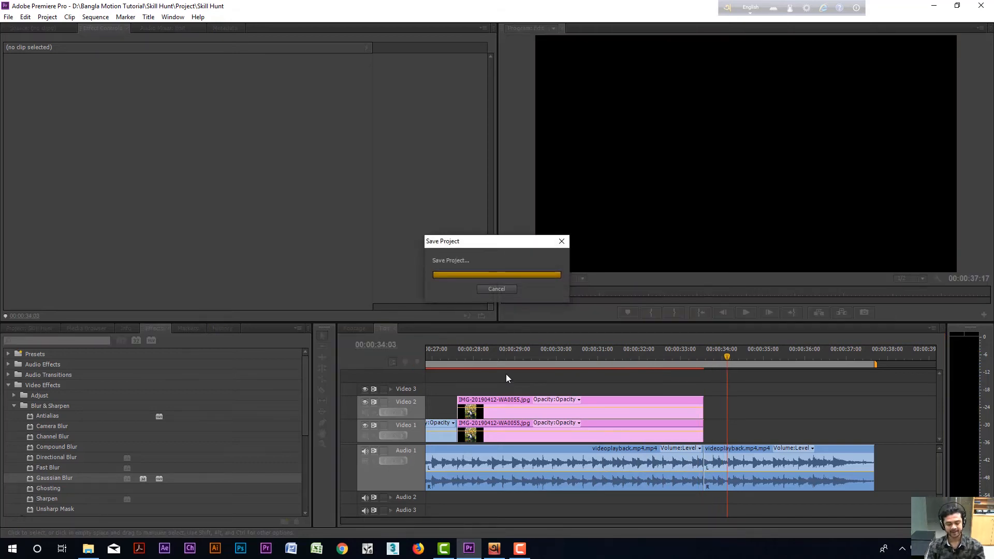
- Review the Motion keyframes of the Video 2 still and the Gaussian Blur settings of the Video 1 still, and return to 00:00:26:01
key("minus")
key("minus")
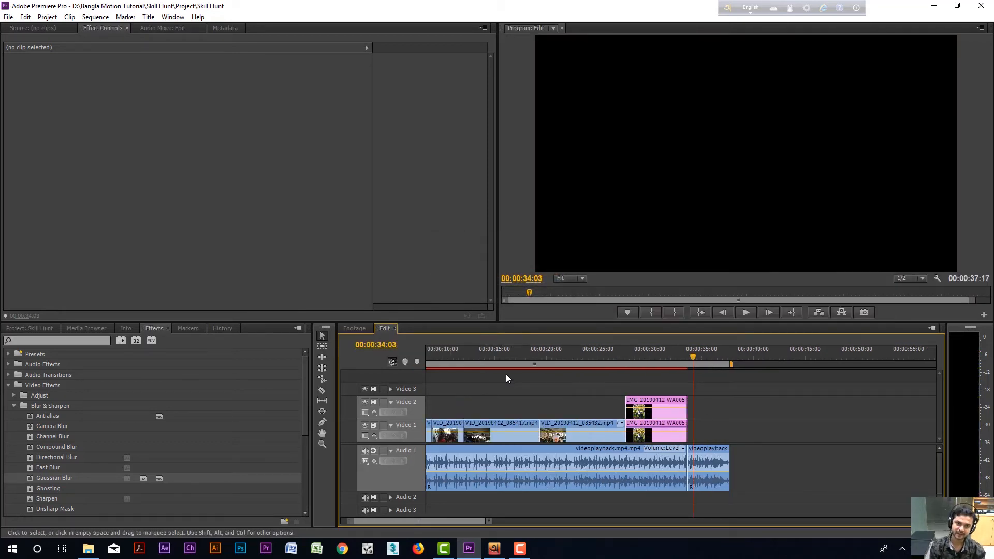
left_click(654, 364)
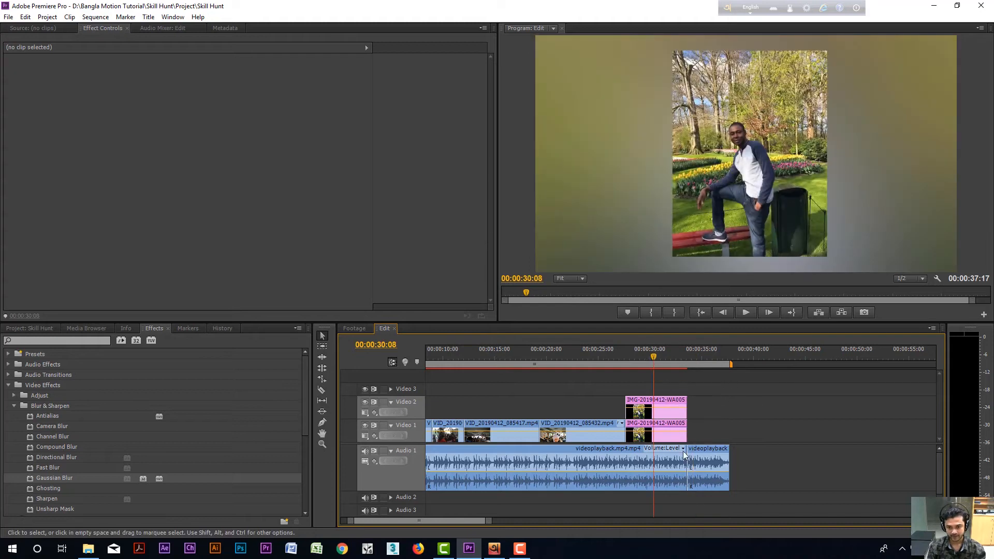
left_click(668, 418)
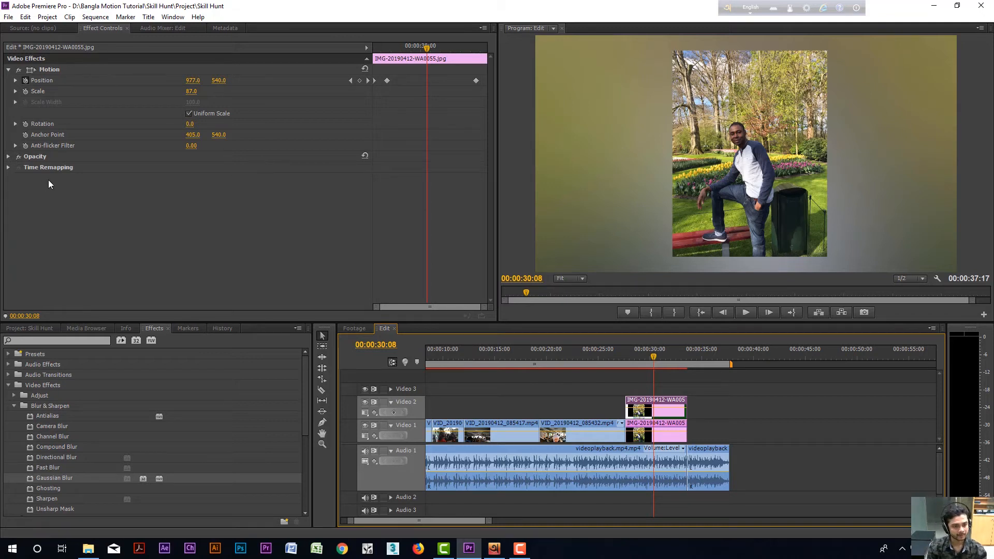
left_click(646, 434)
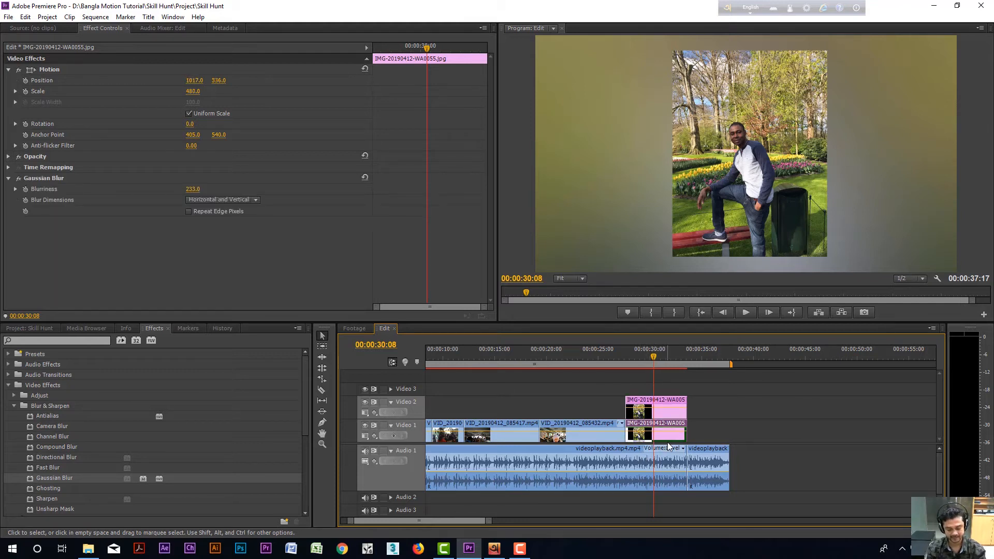
key("equal")
key("equal")
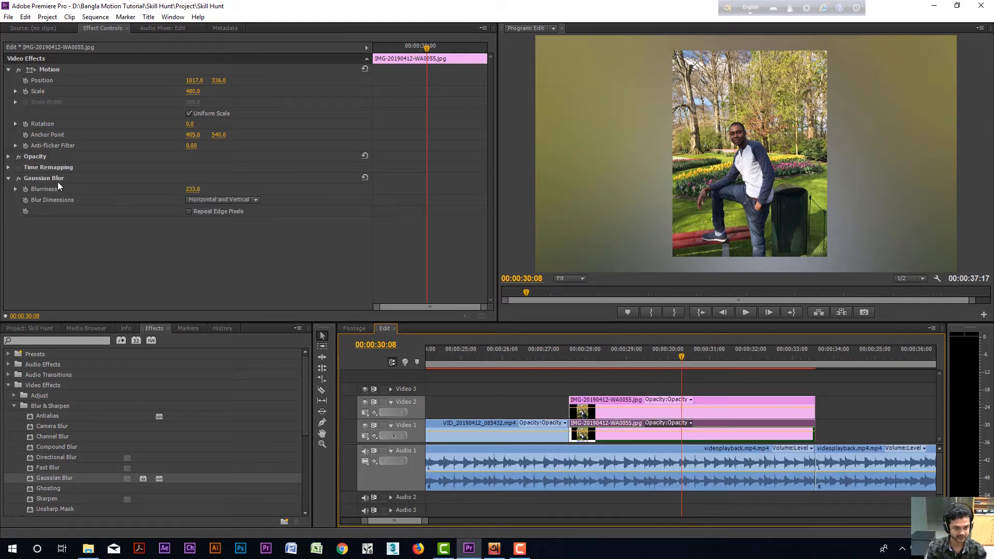
left_click(52, 179)
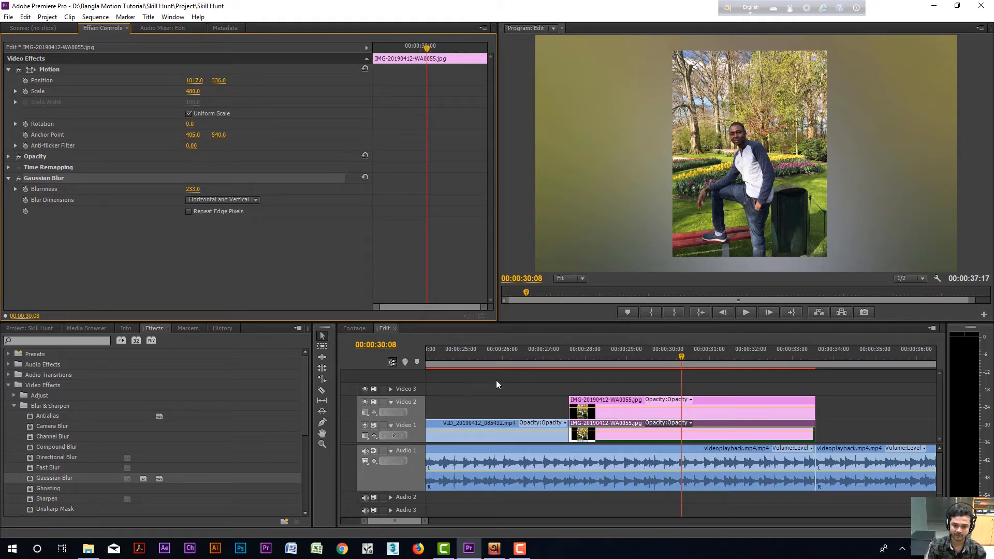
left_click(505, 358)
scroll(518, 384, "up", 3)
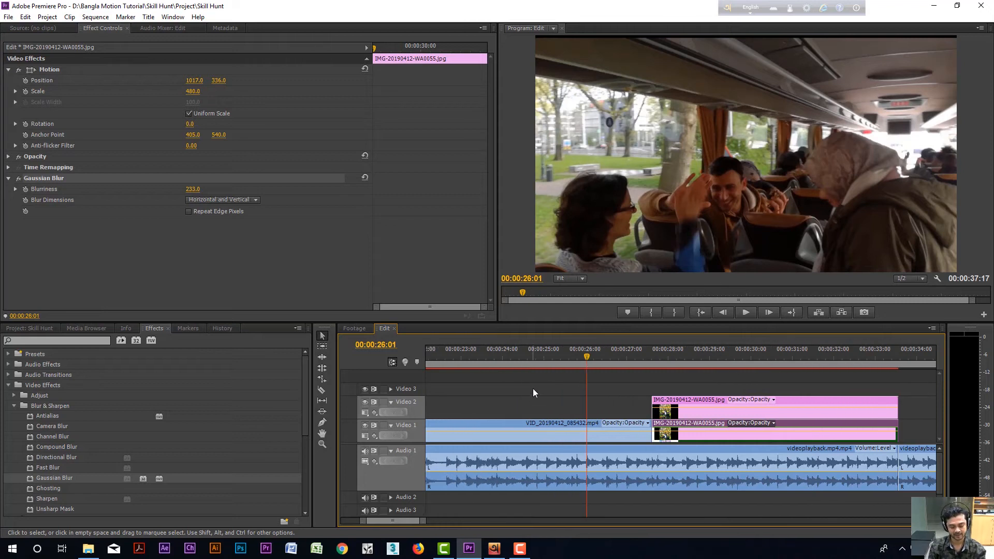
- Apply the Color Balance effect from Color Correction to the VID_20190412_085432.mp4 clip on Video 1
key("minus")
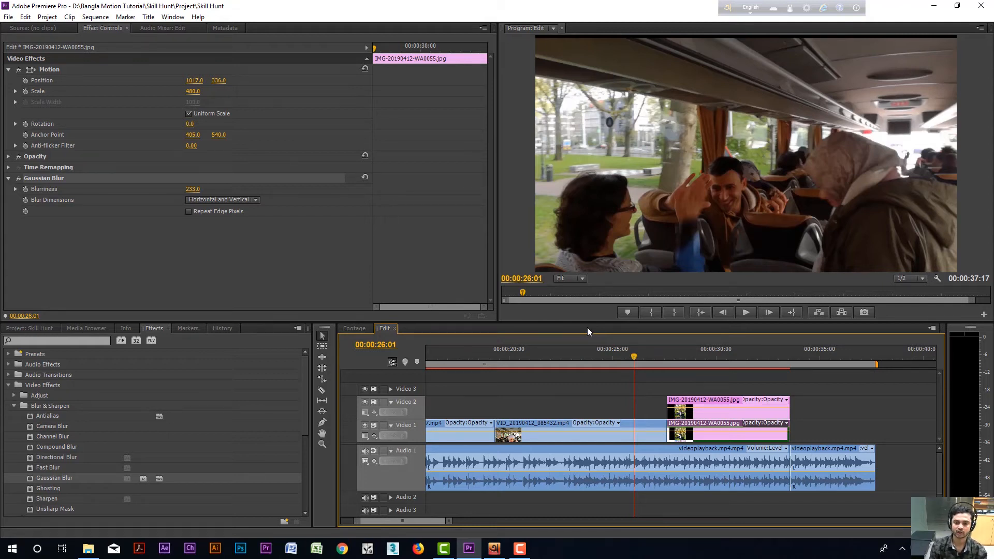
left_click(556, 438)
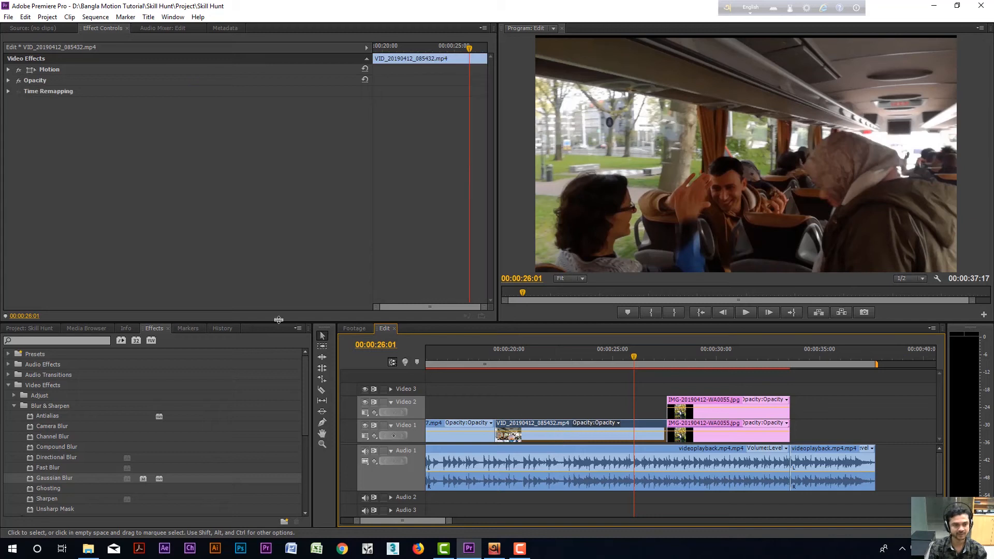
left_click(14, 406)
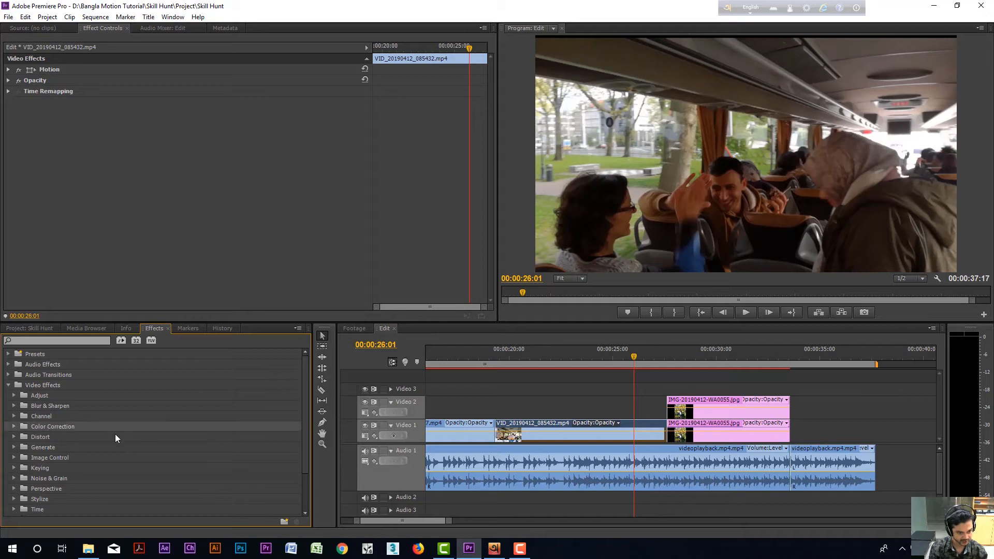
left_click(12, 428)
left_click(44, 440)
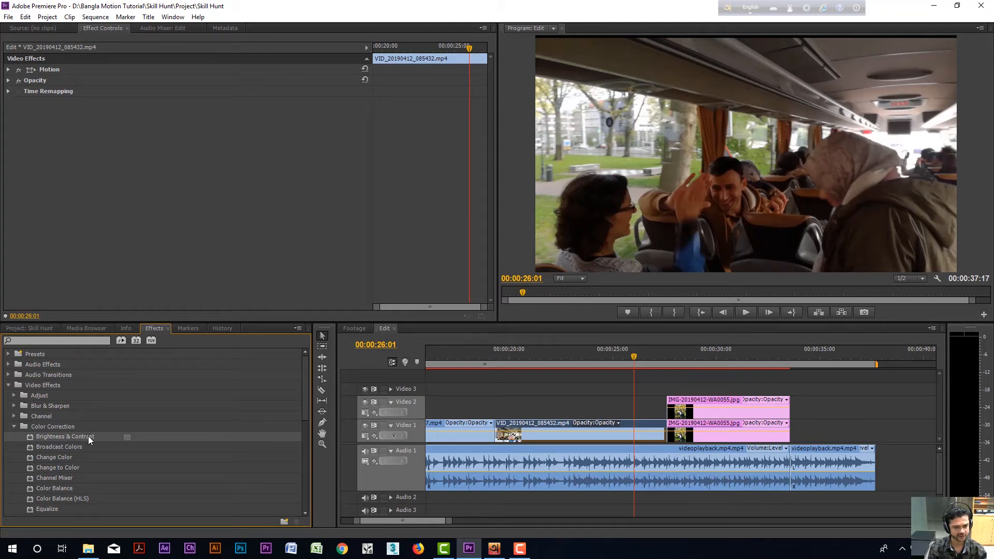
left_click(51, 488)
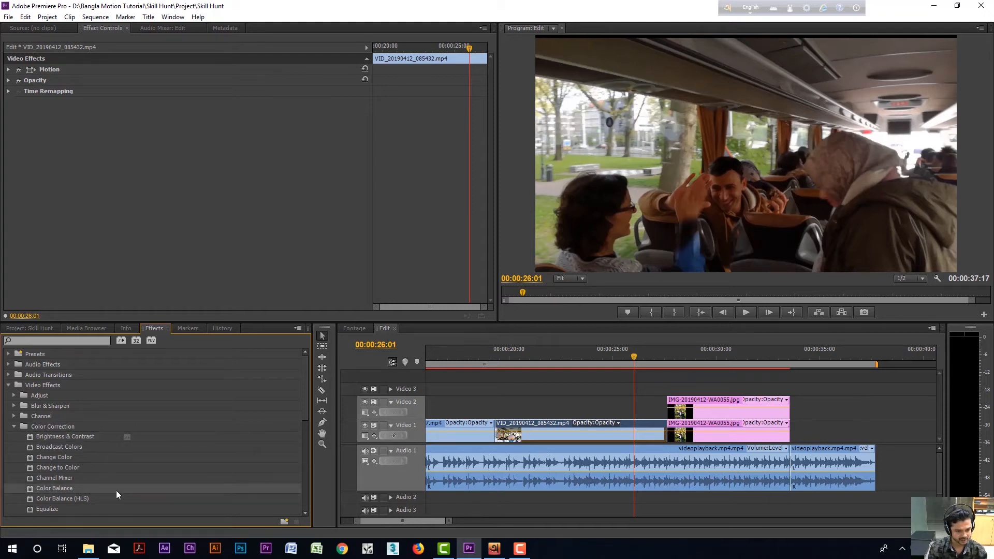
scroll(115, 487, "down", 1)
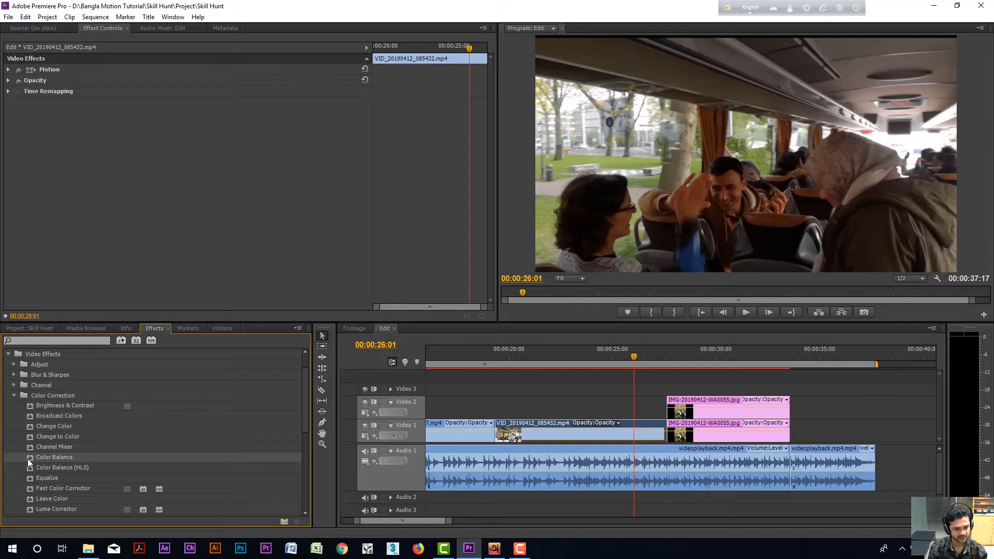
left_click_drag(27, 459, 569, 438)
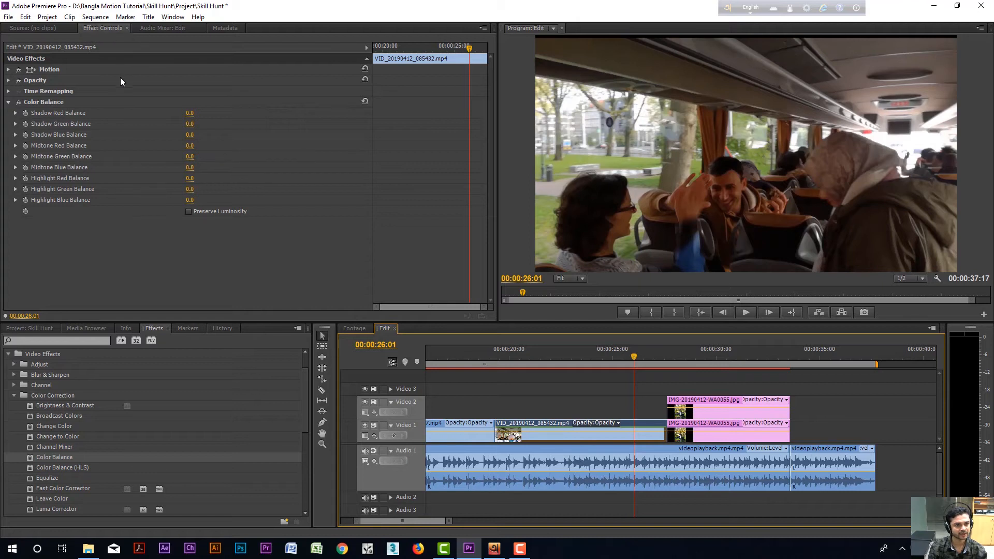
- Set the bus clip's Shadow Red Balance to 100 and Shadow Green Balance to 98
left_click(34, 103)
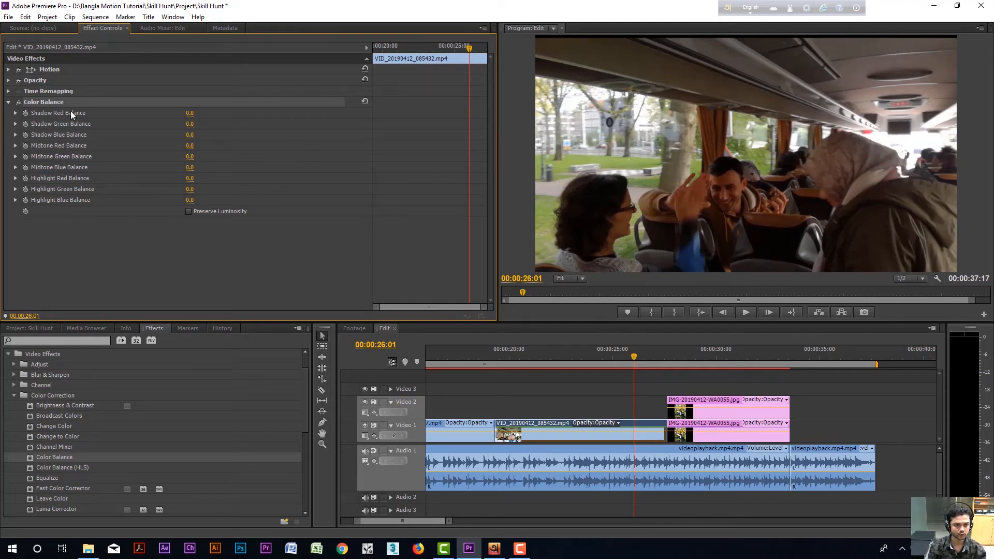
left_click_drag(188, 115, 240, 115)
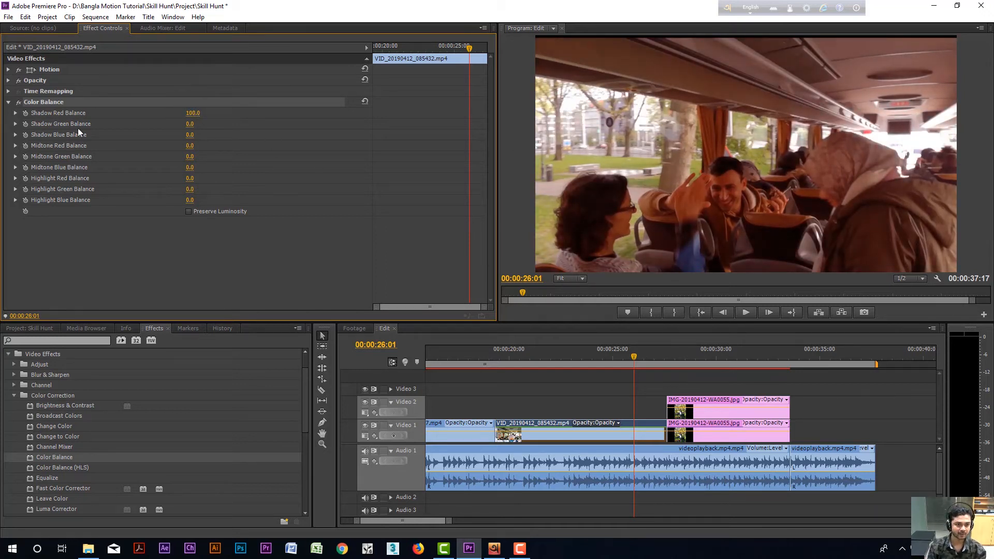
left_click_drag(190, 124, 205, 126)
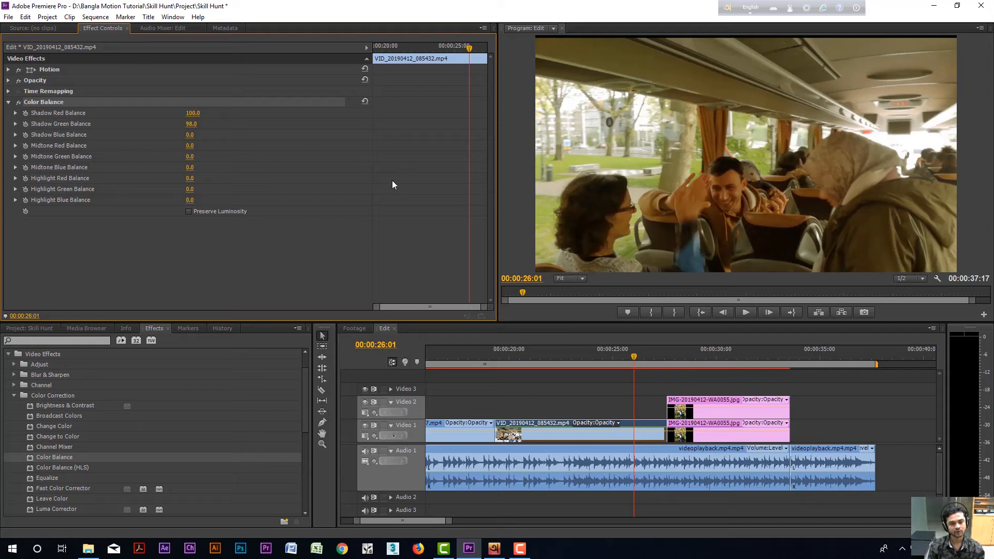
- Place the still IMG-20190412-WA0059.jpg on Video 1 well past the existing clips and show its frame at 00:00:50:23
left_click(706, 357)
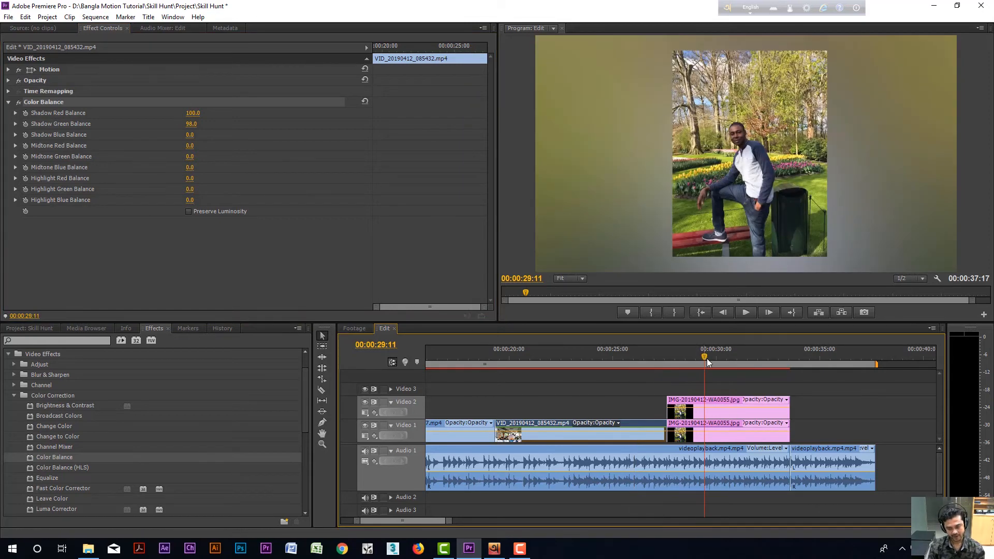
key("minus")
key("minus")
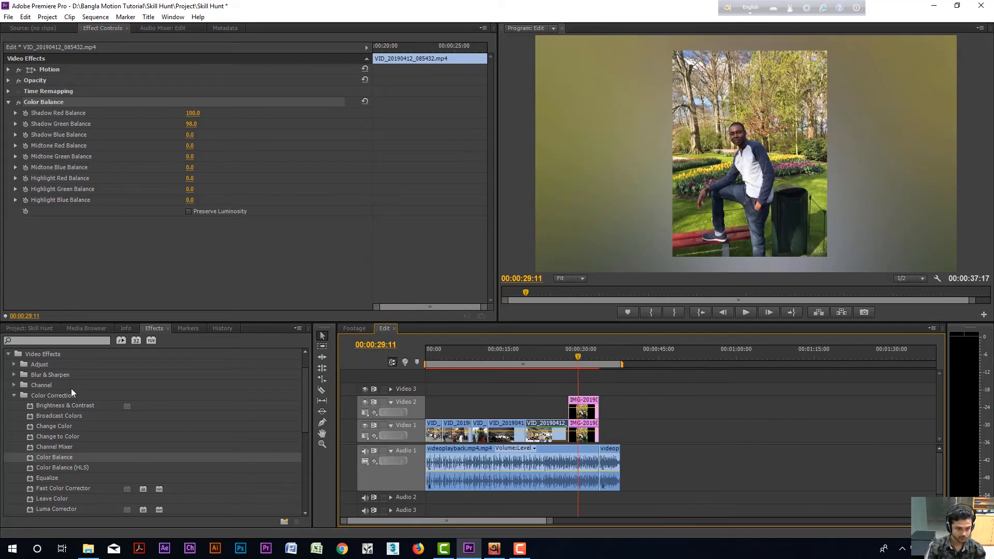
left_click(30, 328)
left_click_drag(46, 460, 687, 432)
left_click(689, 358)
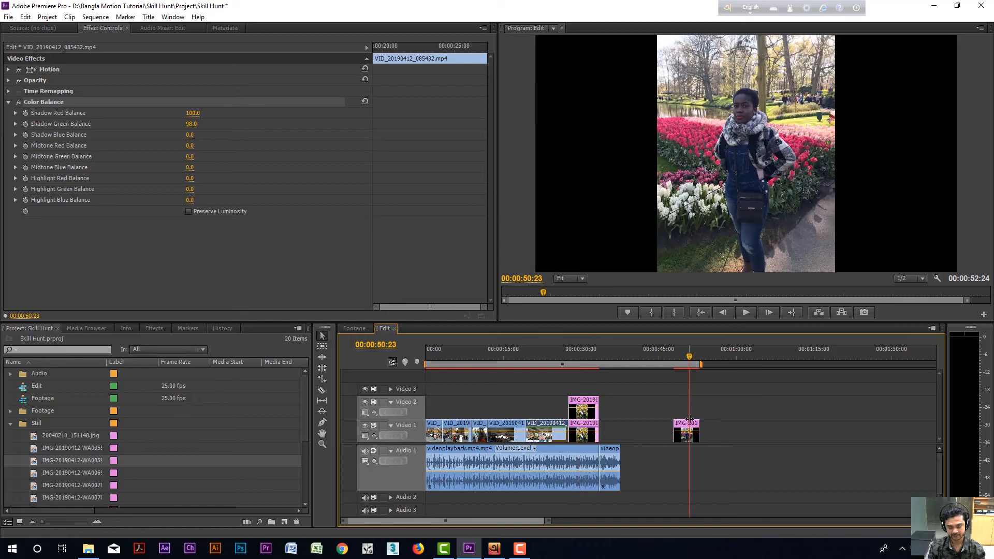
key("equal")
- Scale the IMG-20190412-WA0059.jpg still to 203 and set its position to 960, 758
left_click(670, 439)
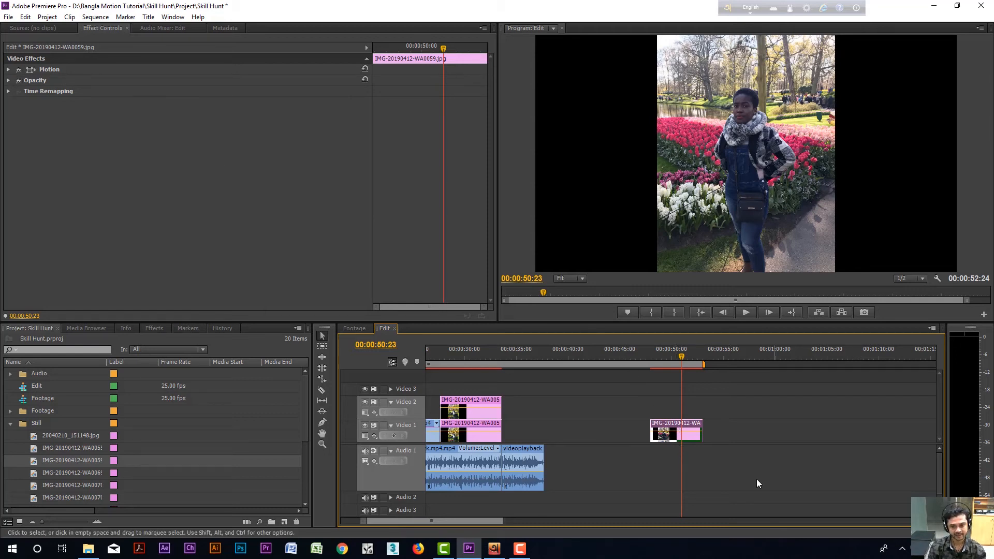
left_click(8, 69)
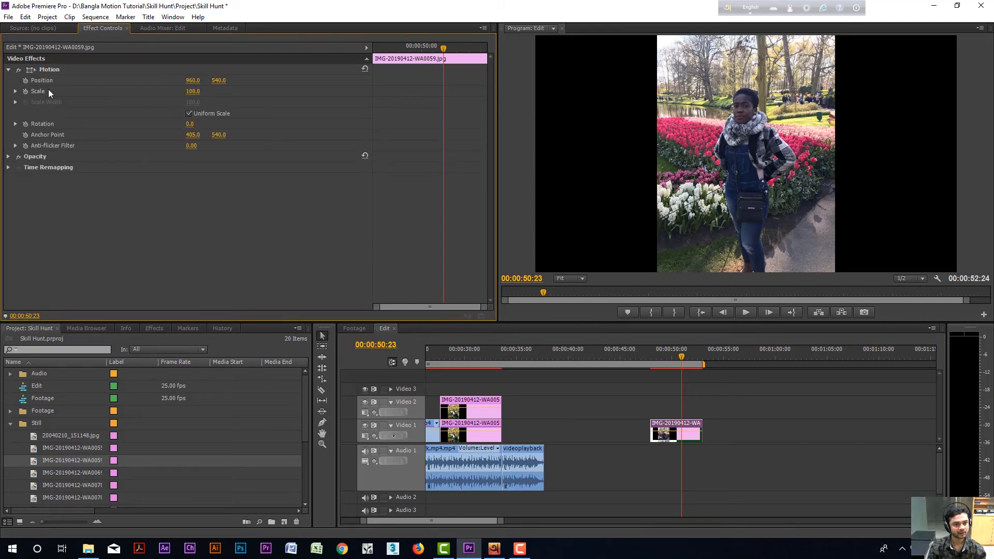
left_click_drag(191, 94, 244, 94)
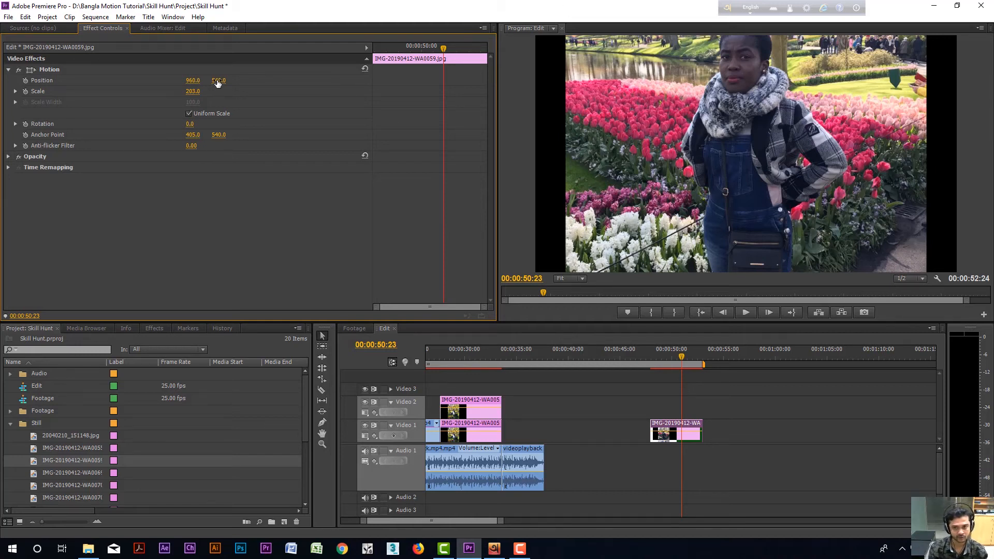
left_click_drag(218, 83, 331, 82)
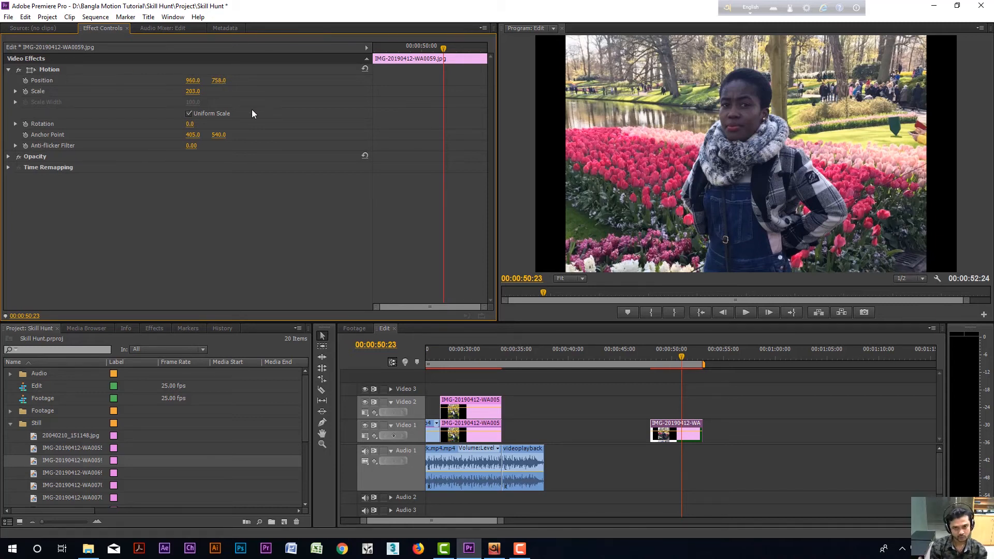
- Try rotating the still by 180 and by 44 degrees, returning its rotation to 0 after each trial
left_click(190, 124)
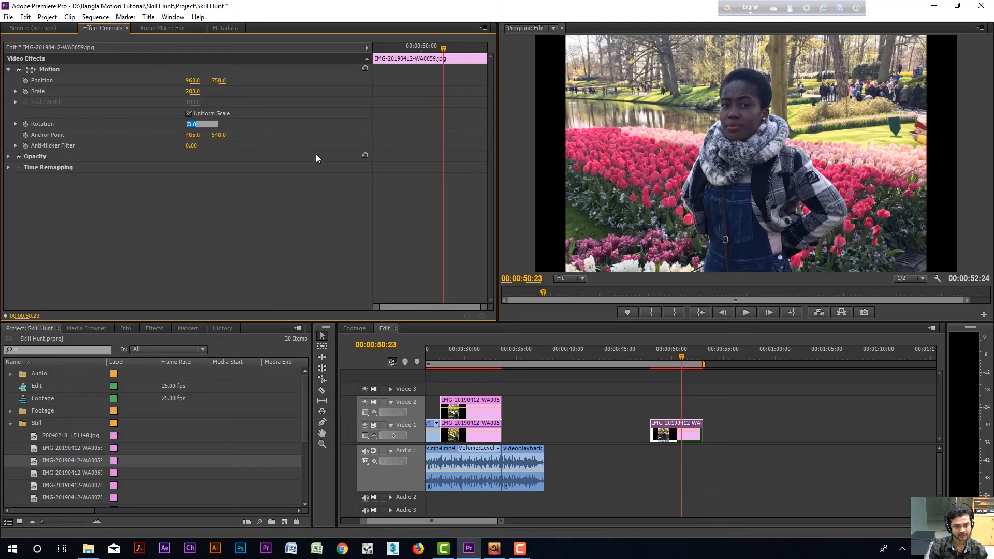
type("180")
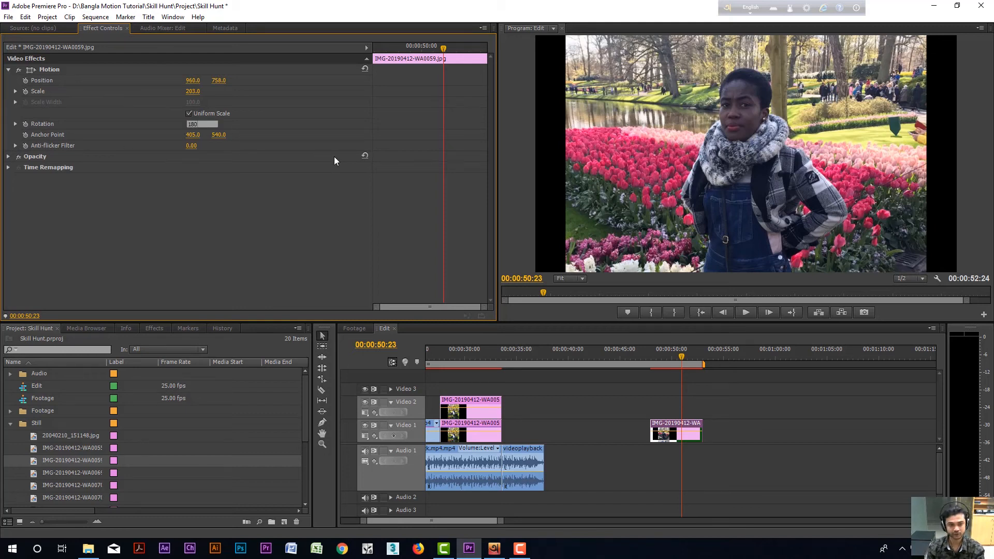
key("Return")
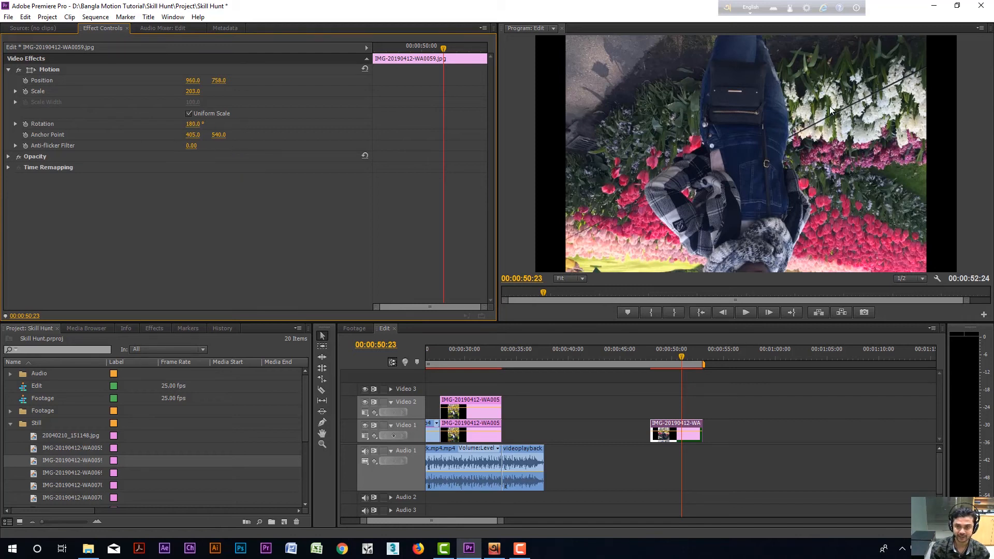
left_click(193, 124)
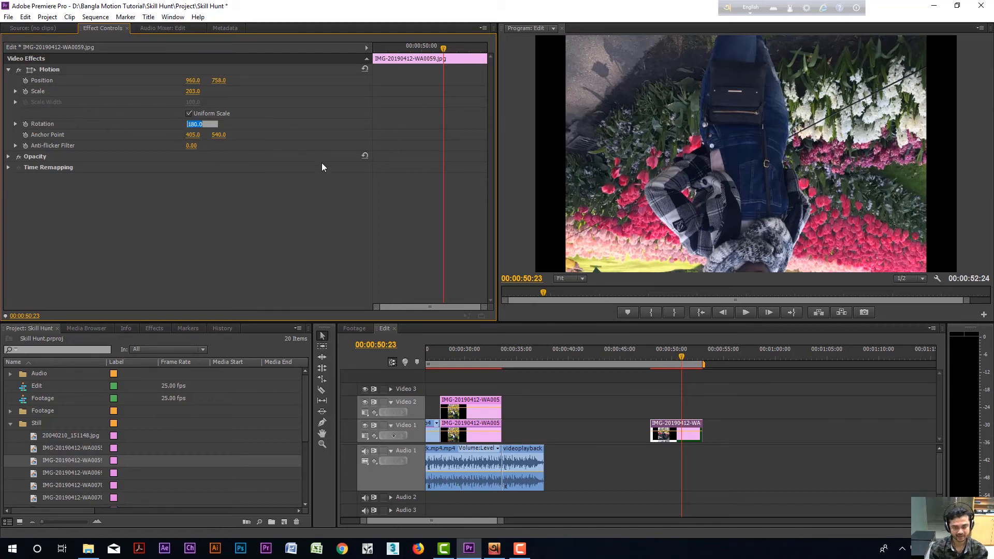
type("0")
key("Return")
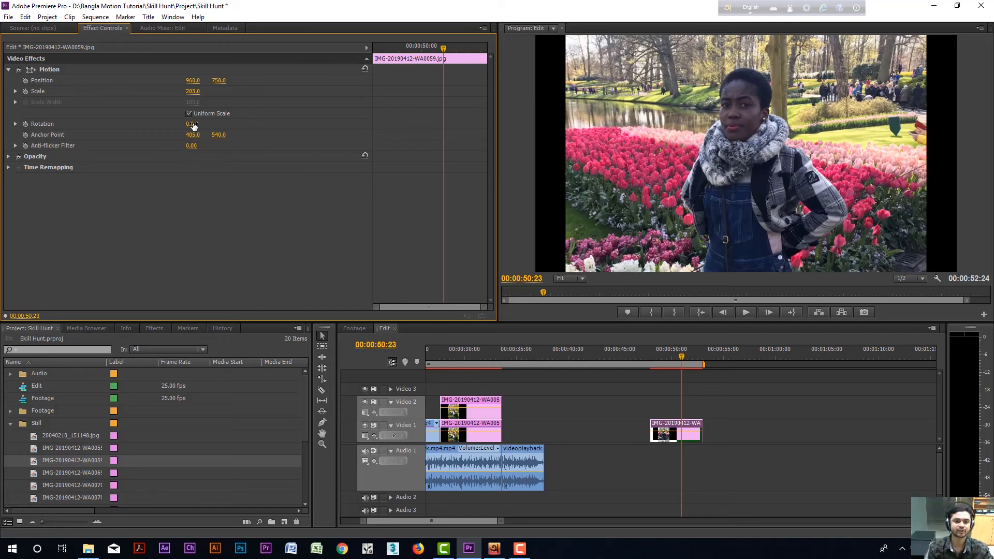
mouse_move(196, 129)
left_mouse_down()
mouse_move(157, 129)
mouse_move(202, 135)
left_mouse_up()
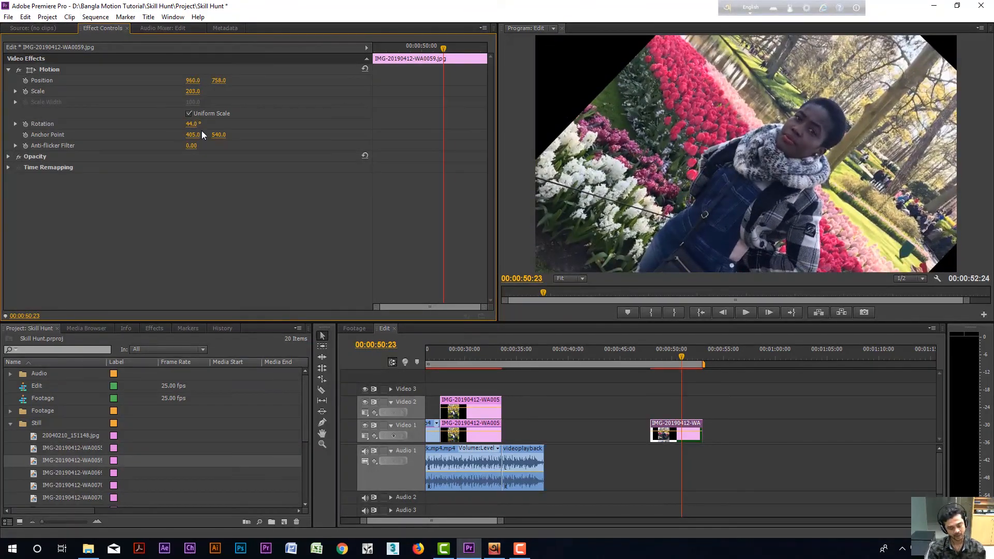
key("ctrl+z")
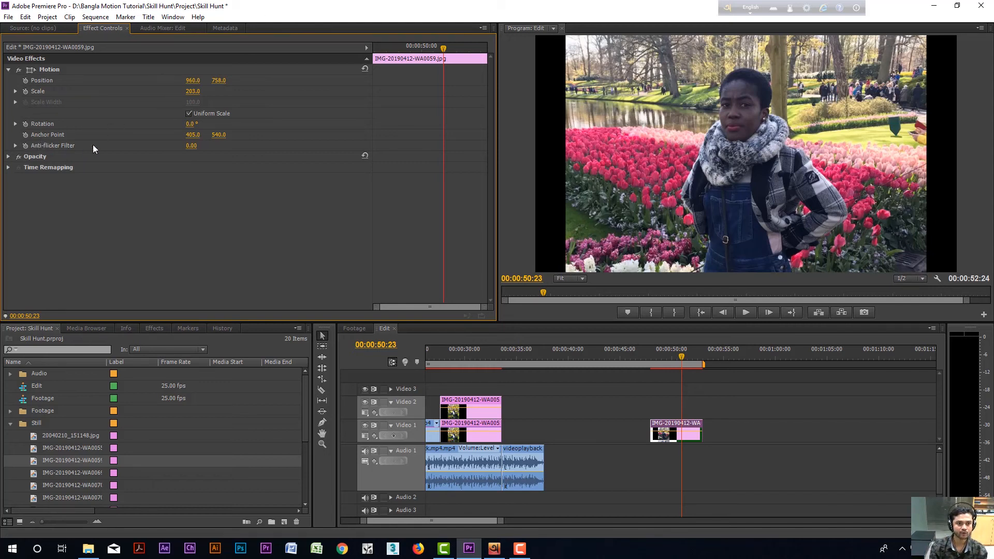
left_click(204, 167)
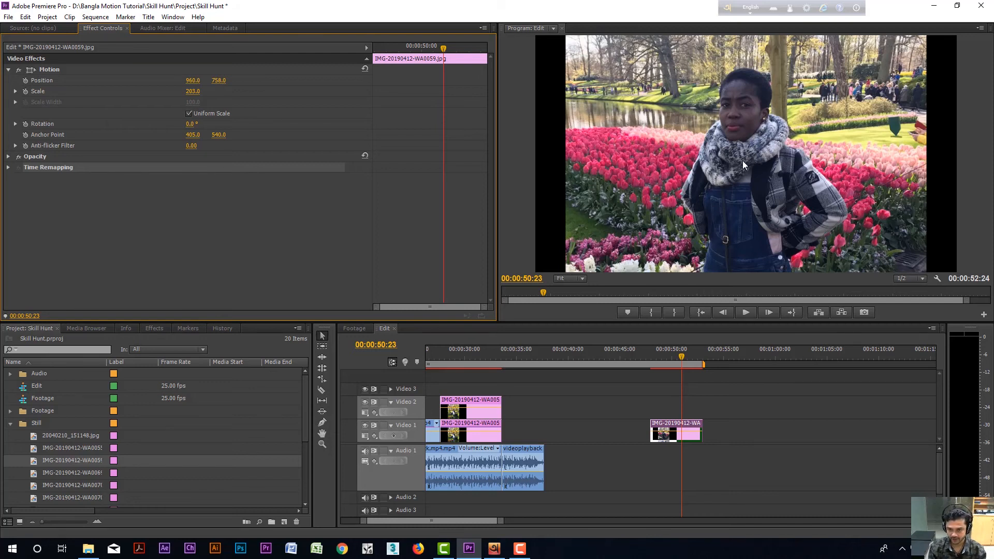
- Display the still's Motion frame in the program preview and shift its anchor point to 388, 540
left_click(737, 176)
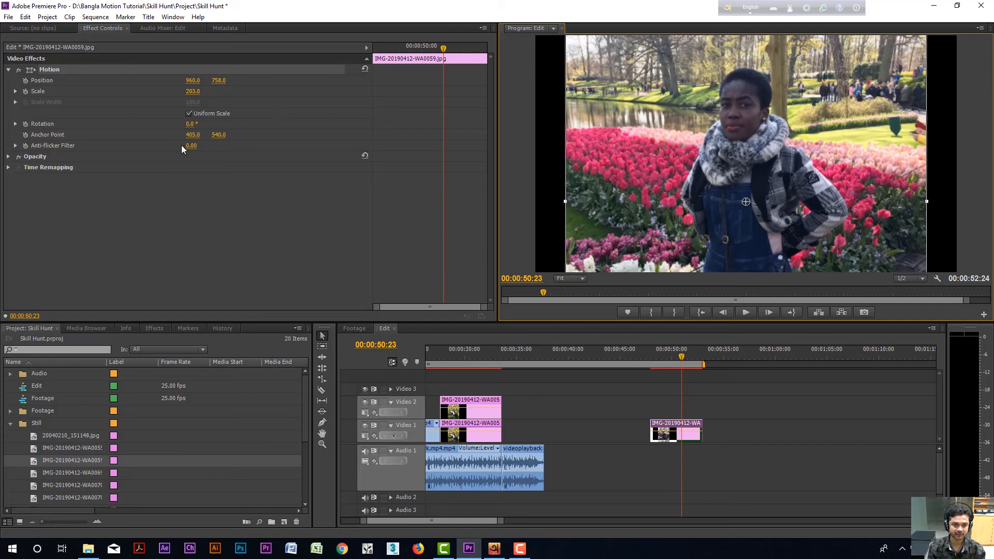
left_click_drag(193, 135, 223, 137)
key("ctrl+z")
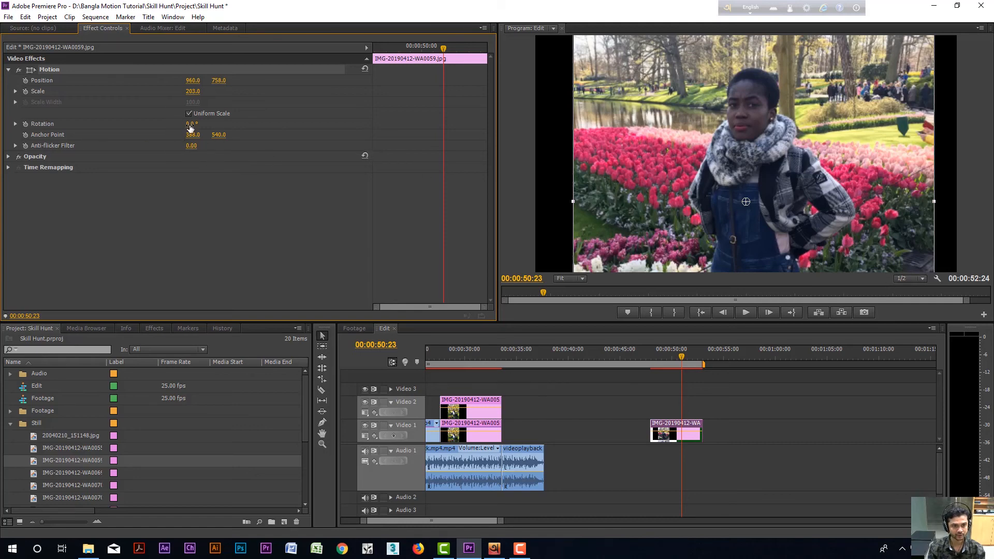
- Try rotating the still to -24 and -114 degrees with the anchor point moved to 687, 151, and undo these changes
left_click_drag(190, 128, 625, 229)
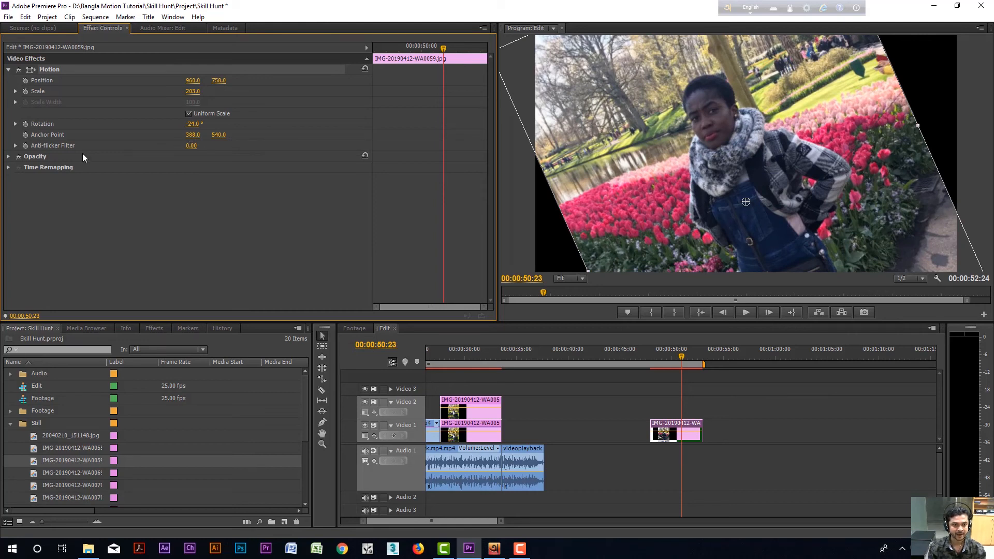
left_click_drag(191, 139, 145, 125)
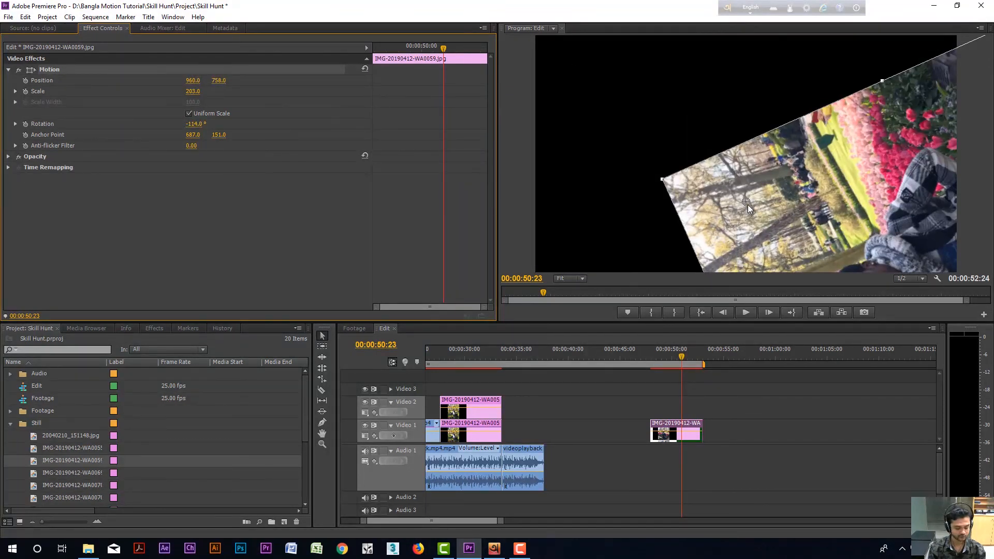
key("ctrl+z")
key("ctrl+z")
key("ctrl+z")
key("ctrl+z")
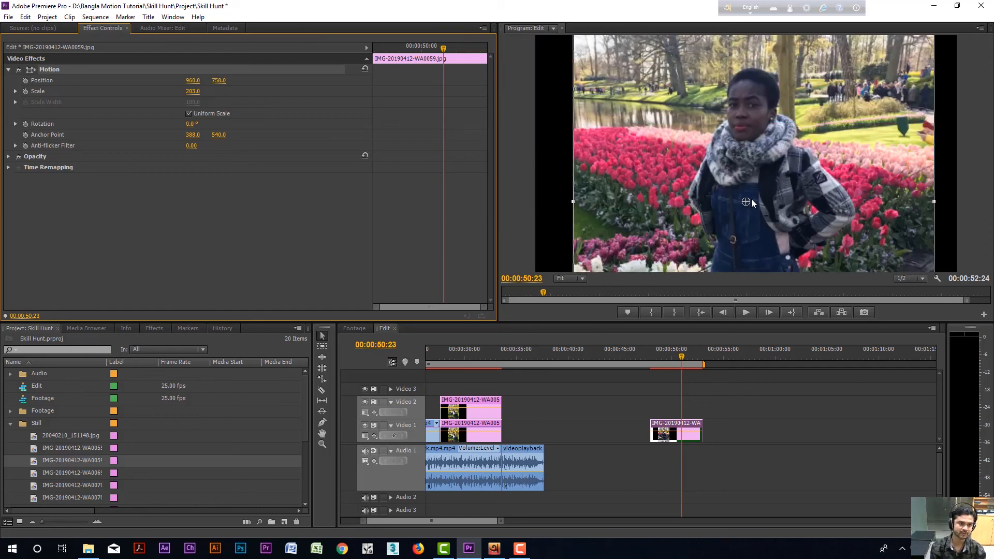
- Try lowering the still's opacity to 0% and bring it back to 100%
left_click(8, 156)
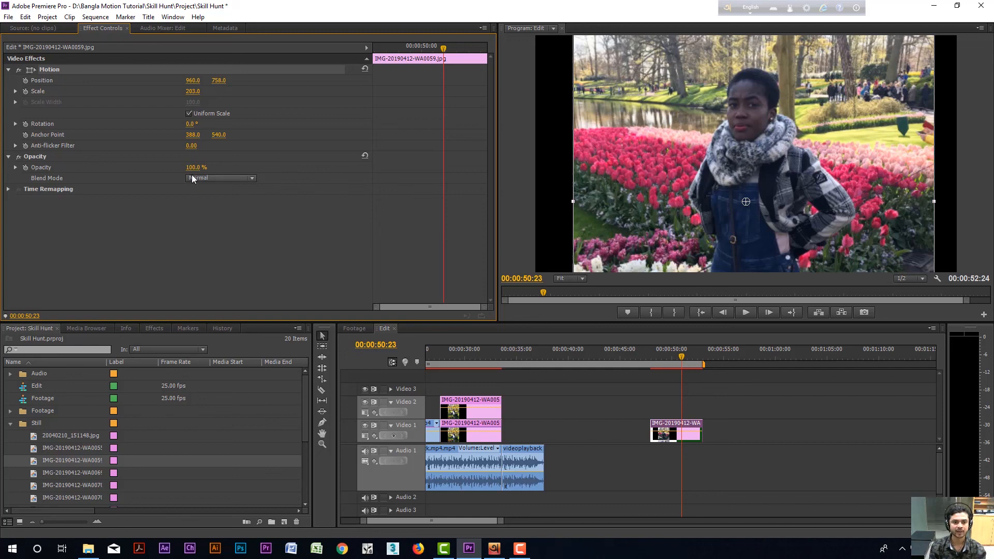
mouse_move(192, 167)
left_mouse_down()
mouse_move(168, 168)
mouse_move(219, 149)
mouse_move(171, 167)
mouse_move(199, 155)
left_mouse_up()
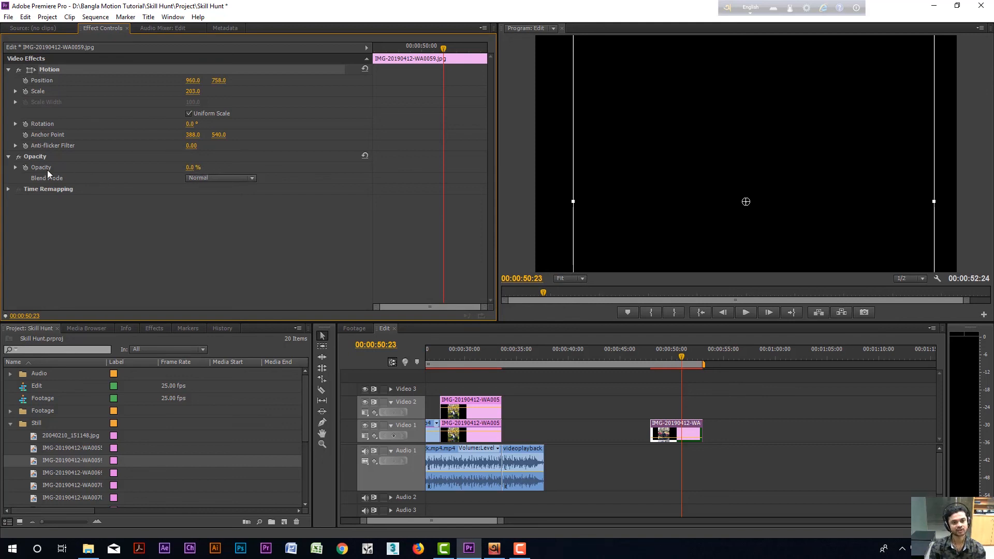
left_click_drag(190, 170, 241, 171)
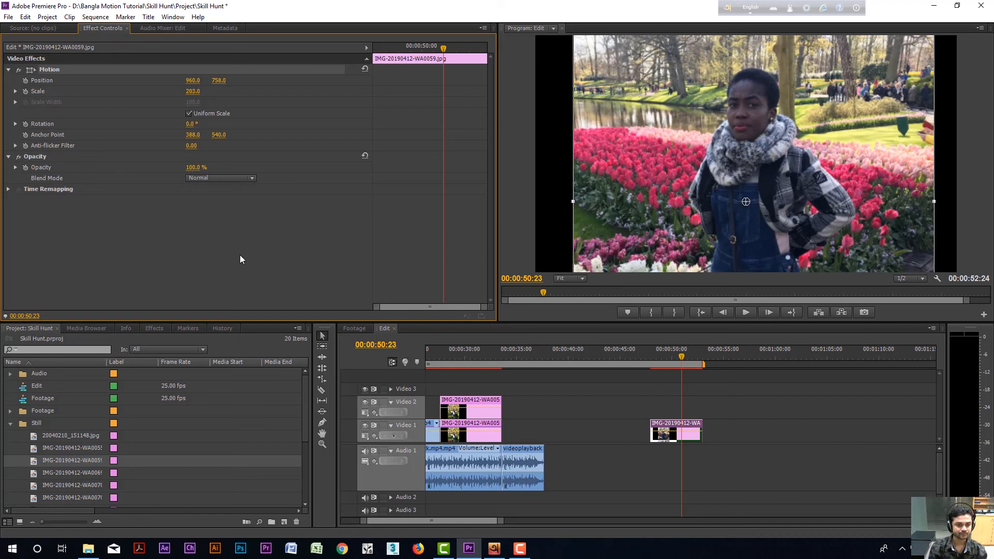
- Play back the sequence from 00:00:25:23 to just past the end of the animated stills
left_click(672, 388)
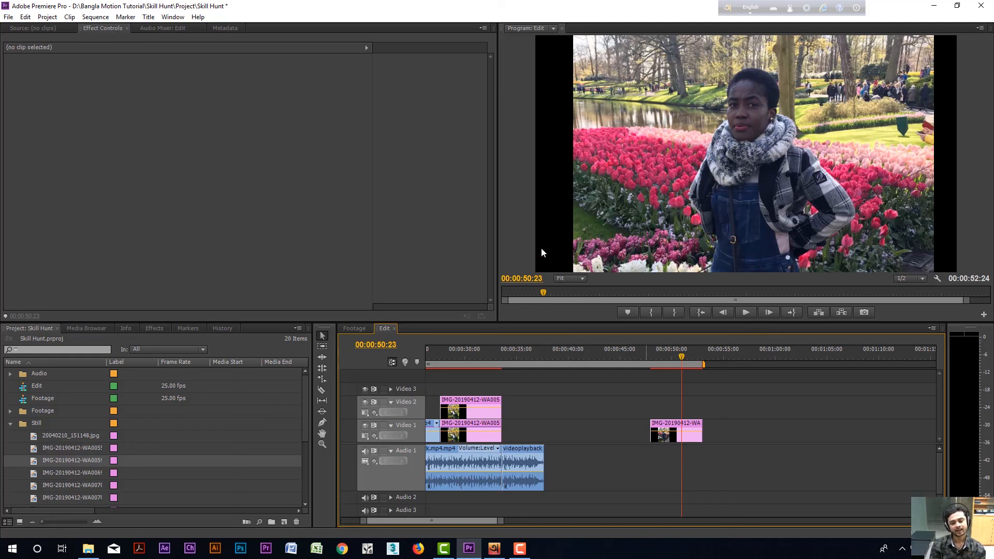
scroll(522, 437, "up", 2)
scroll(522, 437, "up", 2)
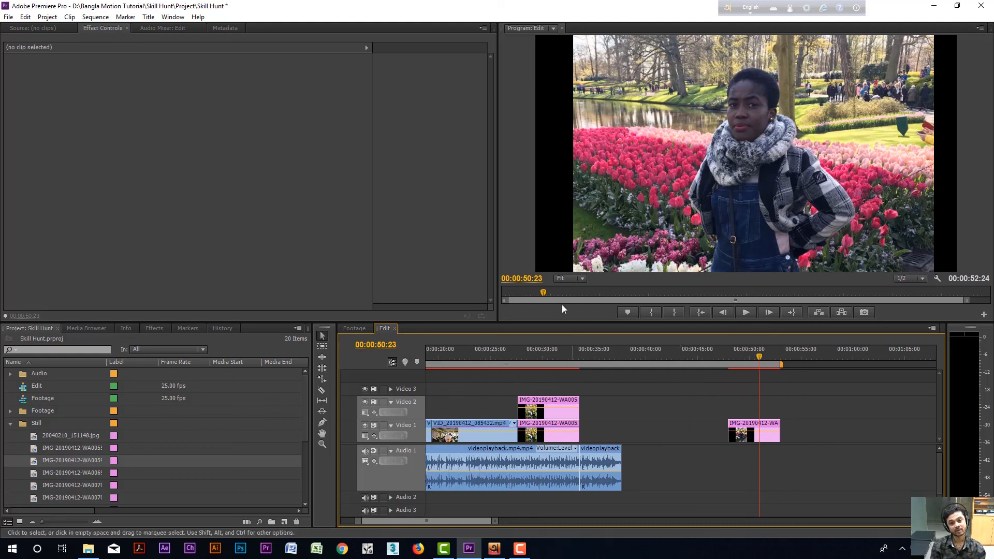
left_click(501, 362)
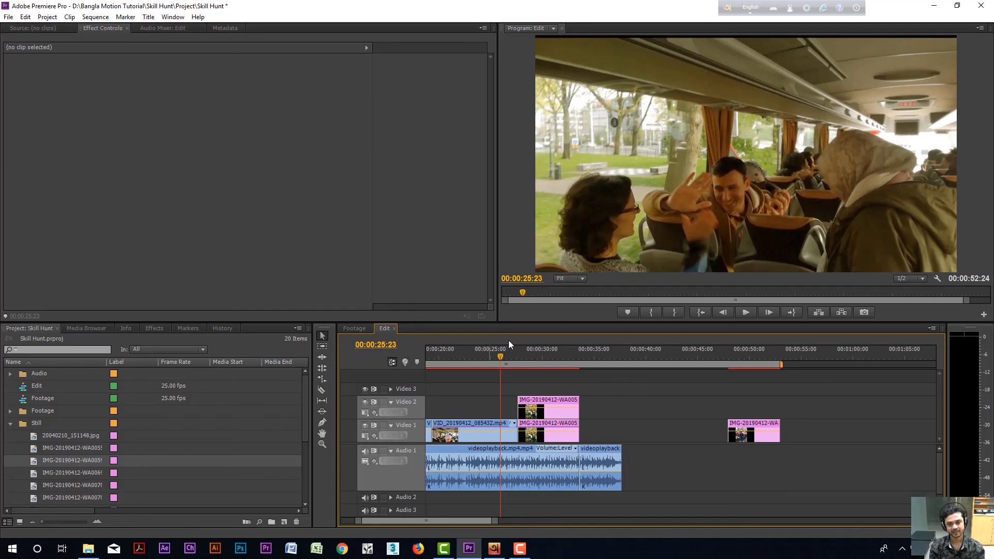
key("space")
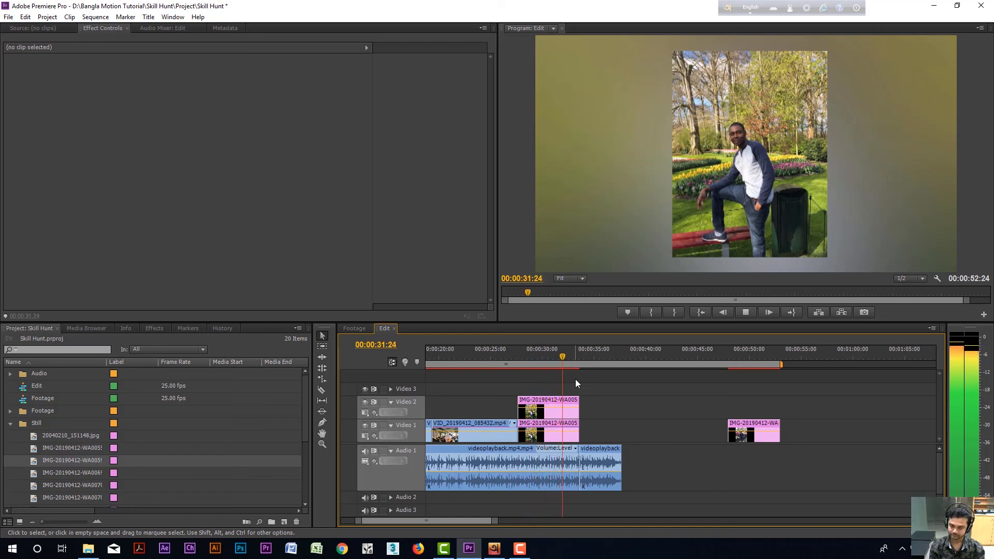
key("space")
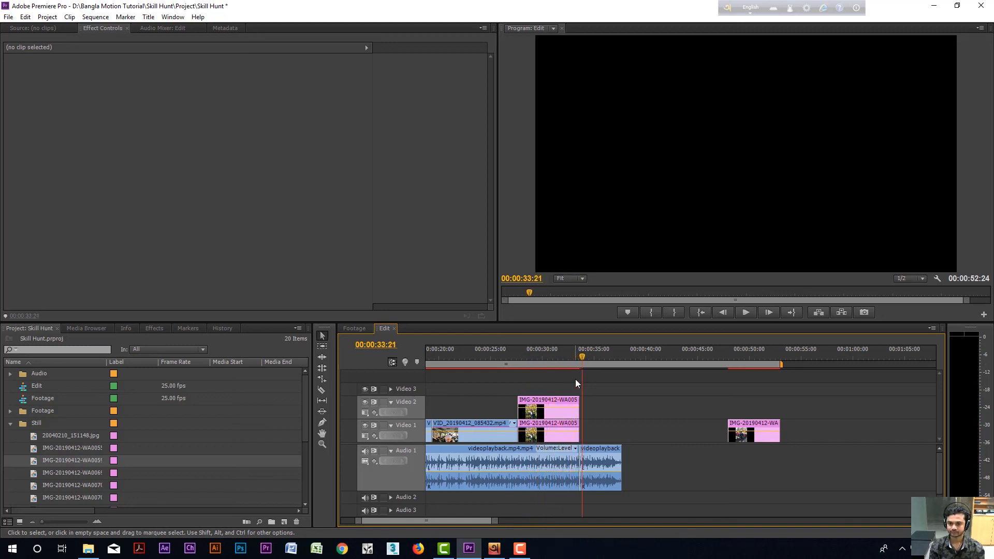